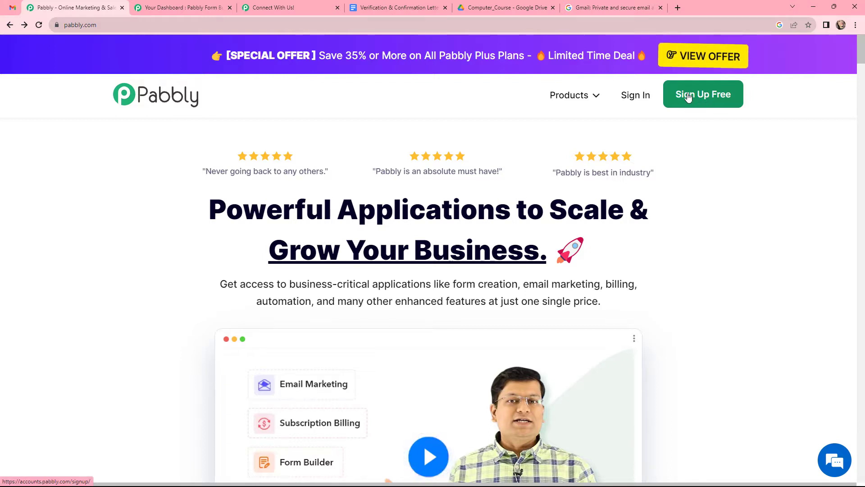
Step: Sign in, open Pabbly Connect and create a workflow named "Automatically Send Email on Pabbly Form Builder Submission"
click(633, 110)
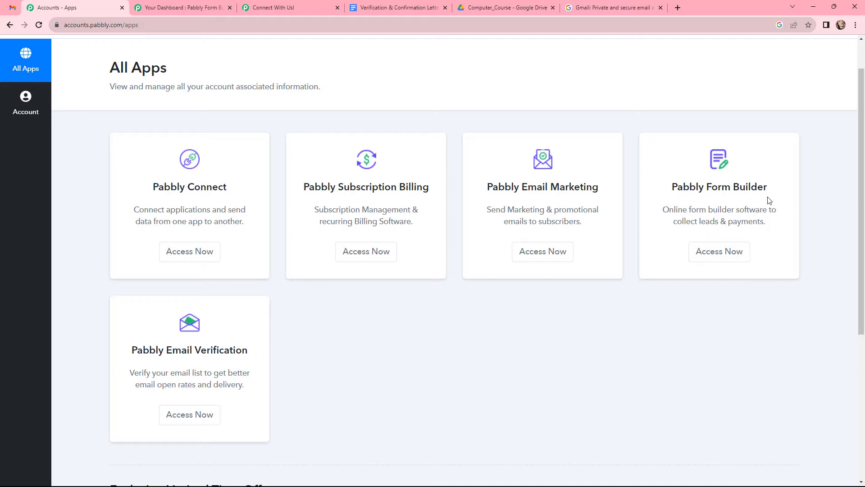
click(203, 251)
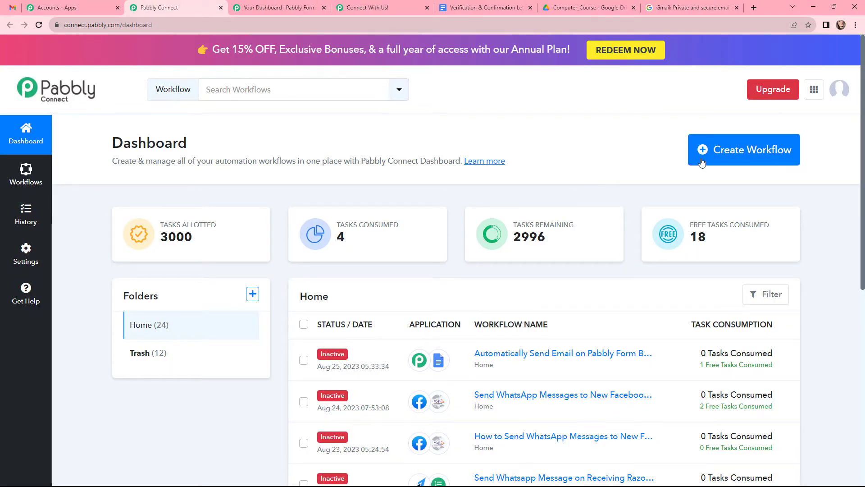
click(728, 151)
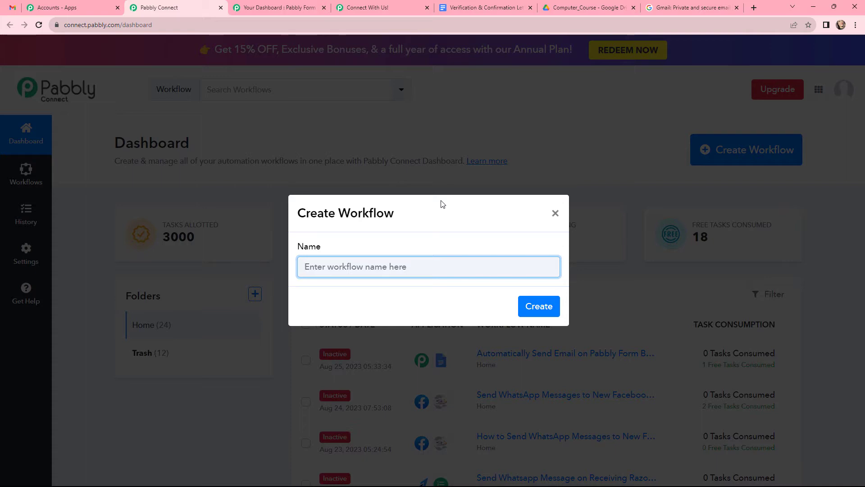
text(Automatically Send Email on Pabbly Form Builder Submission)
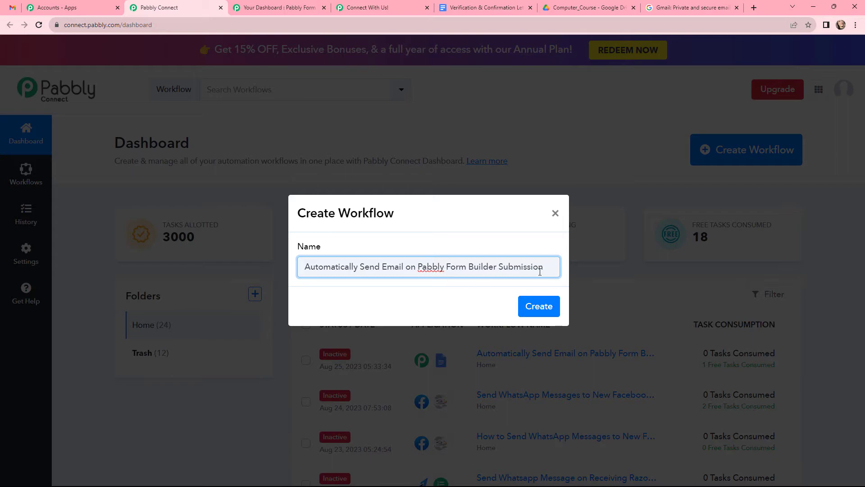
click(536, 305)
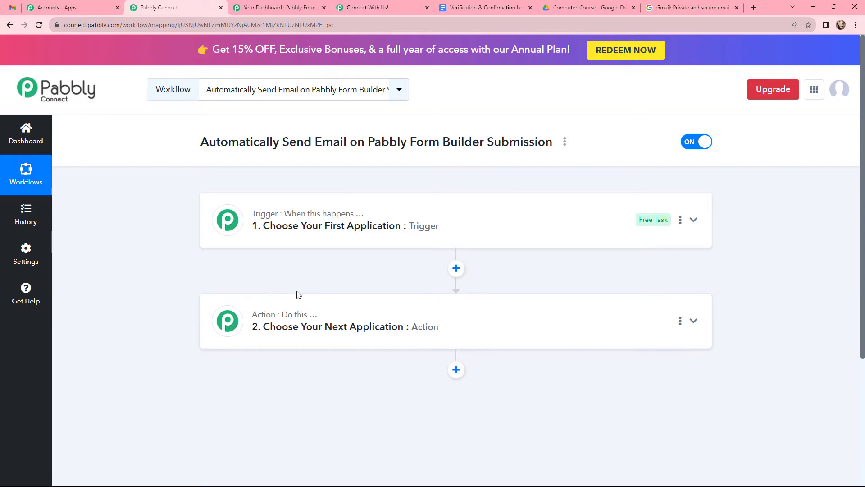
Step: Set the workflow trigger to the Pabbly Form Builder app with the New Form Submission event
click(299, 215)
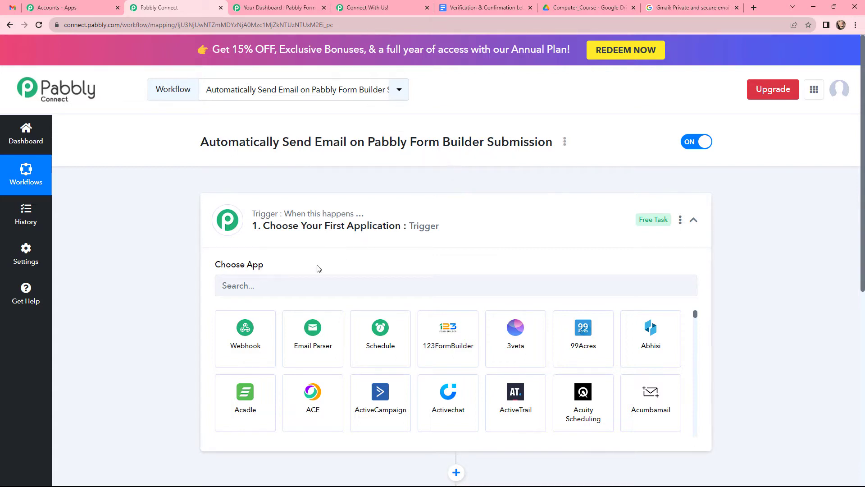
click(286, 285)
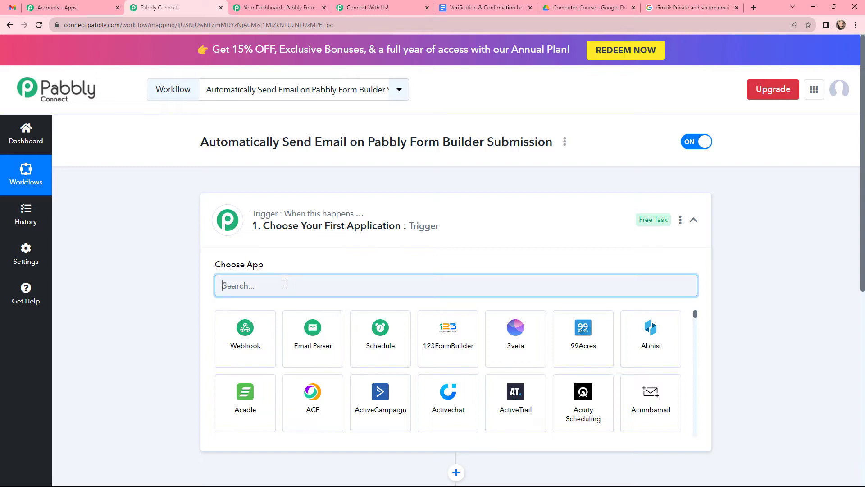
text(pabb)
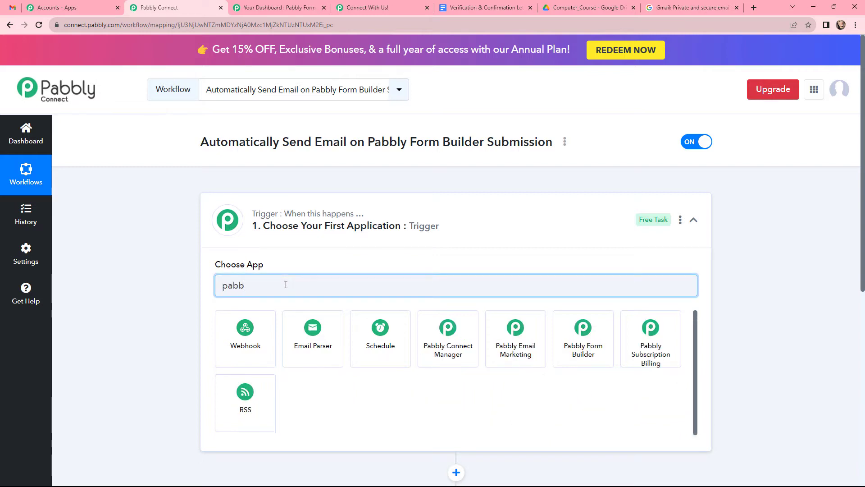
click(586, 329)
scroll(383, 270, down, 1)
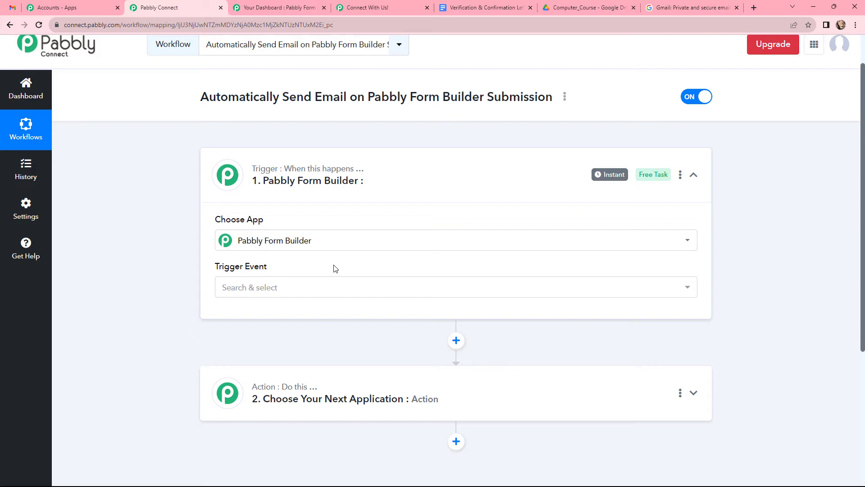
click(251, 288)
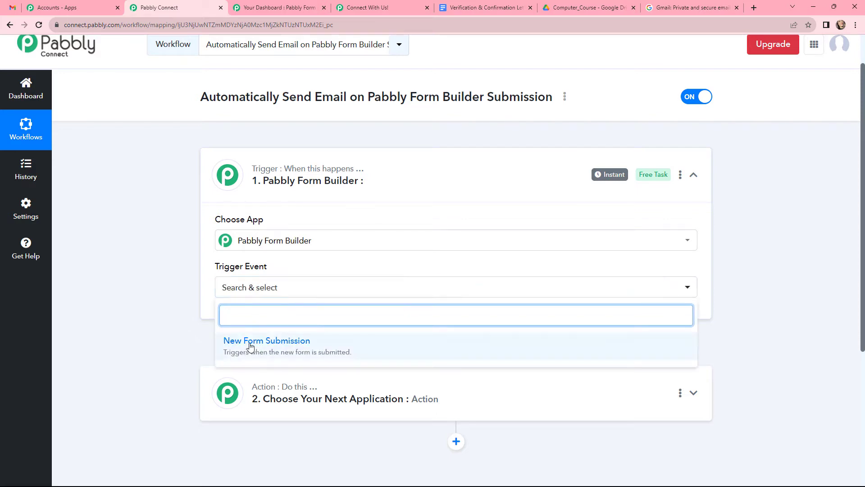
click(339, 346)
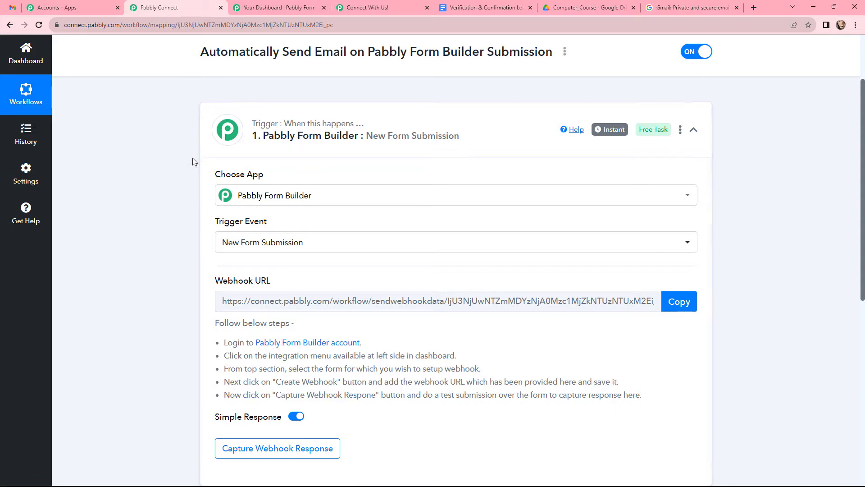
Step: Switch to Pabbly Form Builder and examine the dashboard and the fields of the "Connect With Us!" form
scroll(194, 162, up, 1)
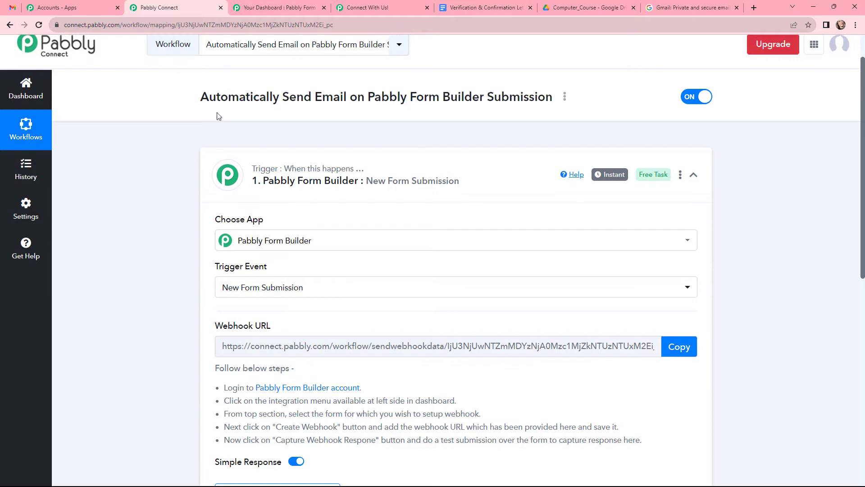
click(264, 9)
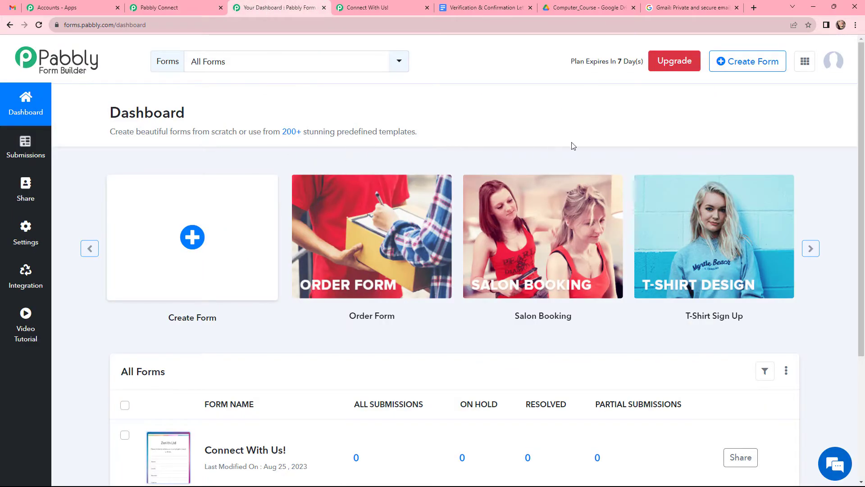
scroll(628, 161, down, 3)
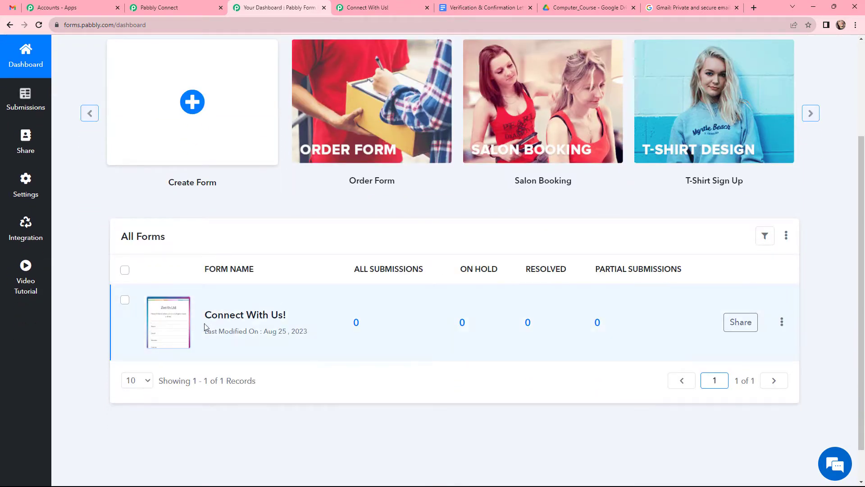
click(173, 327)
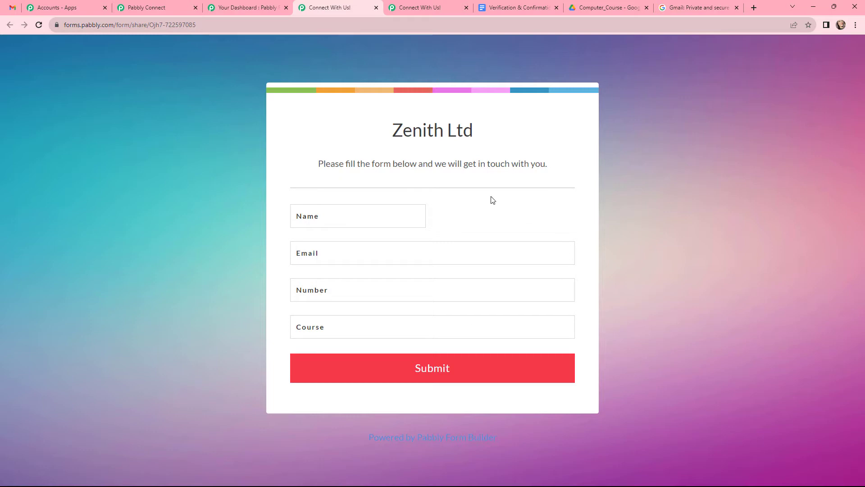
key(ctrl+w)
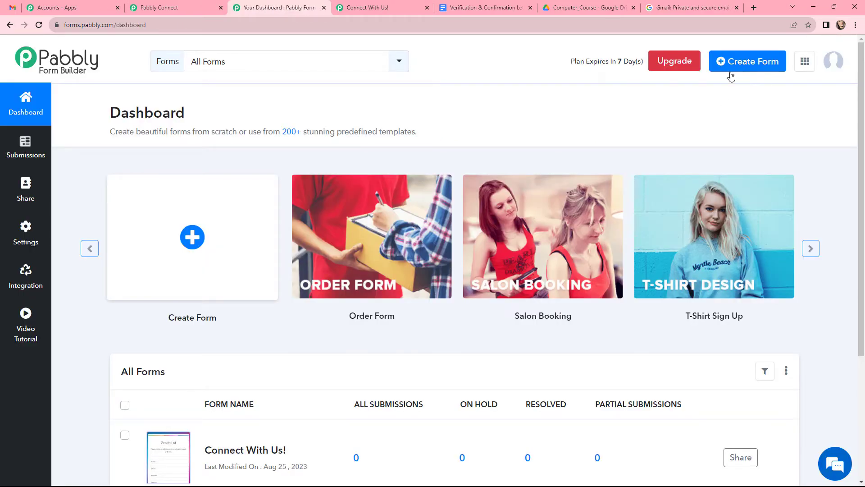
scroll(316, 316, down, 1)
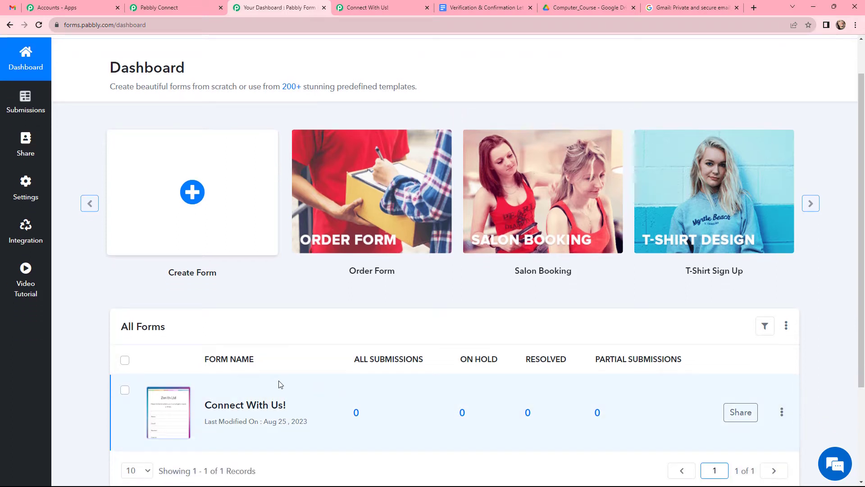
key(ctrl+Tab)
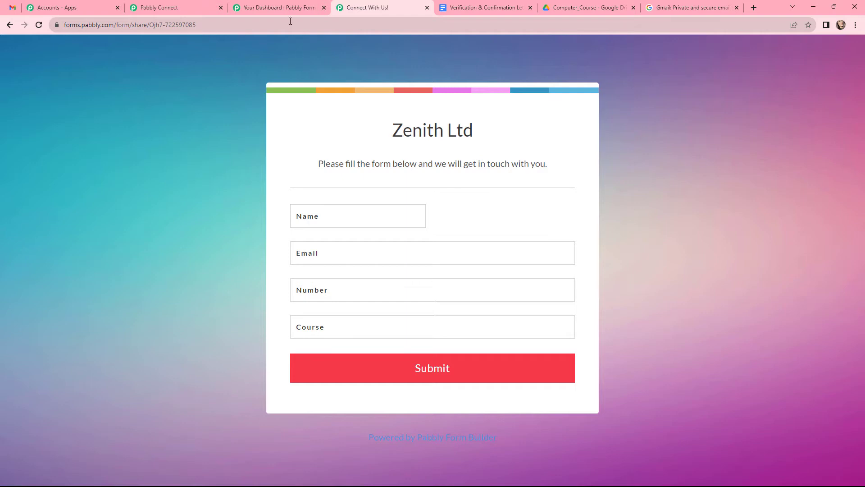
click(281, 5)
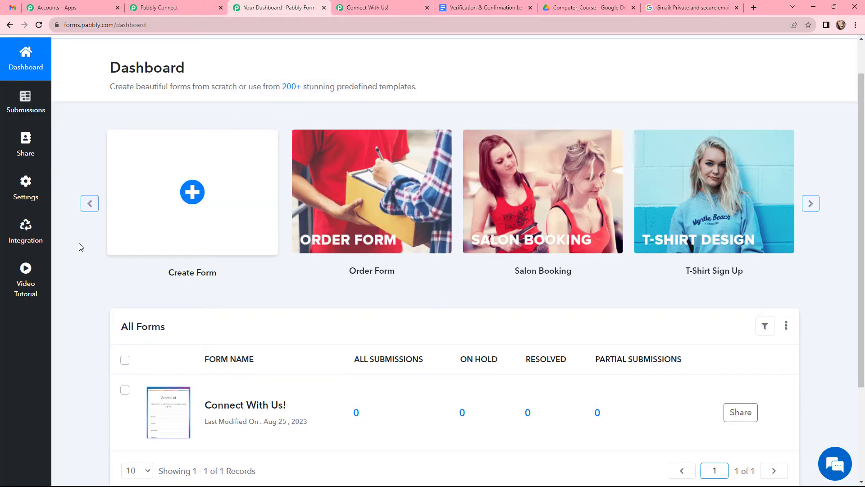
Step: Open the form's webhook integration settings, and copy the webhook URL from the trigger in Pabbly Connect
click(26, 233)
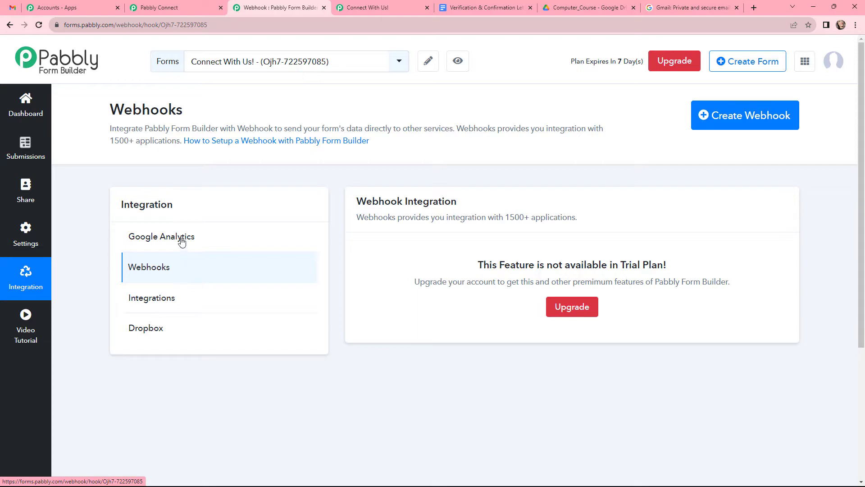
click(150, 4)
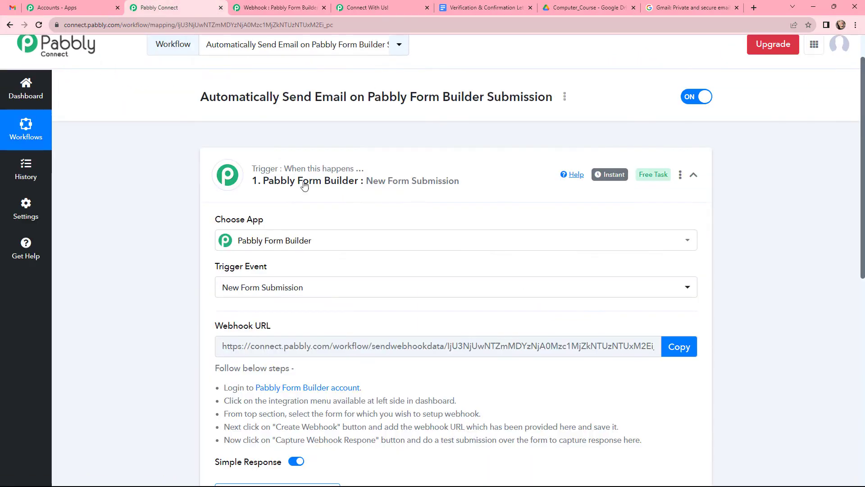
click(676, 347)
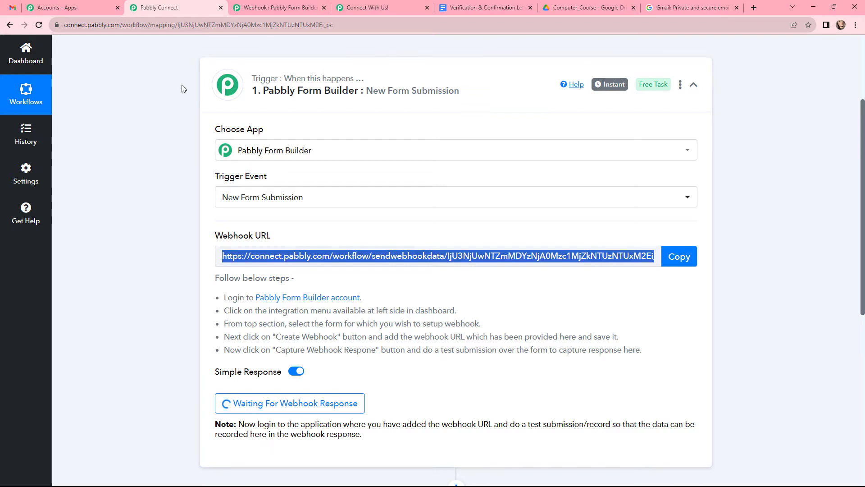
Step: In Pabbly Form Builder, create a webhook for the "Connect With Us!" form with the copied URL and save it
click(256, 8)
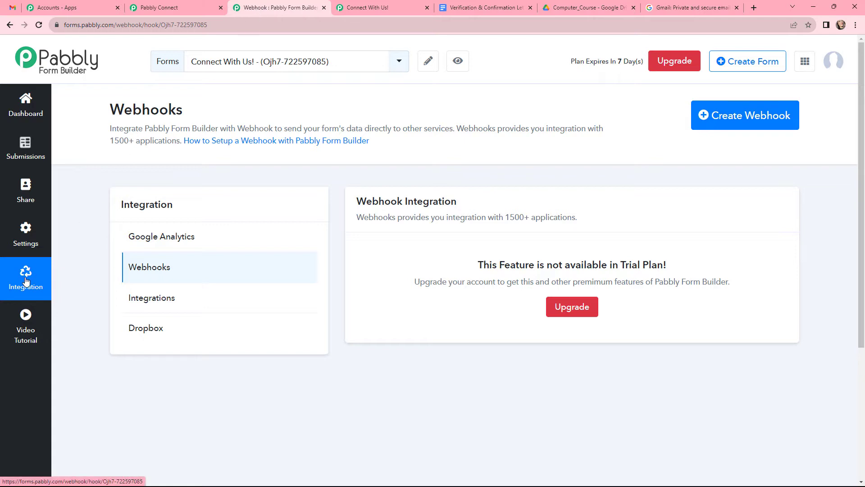
click(169, 272)
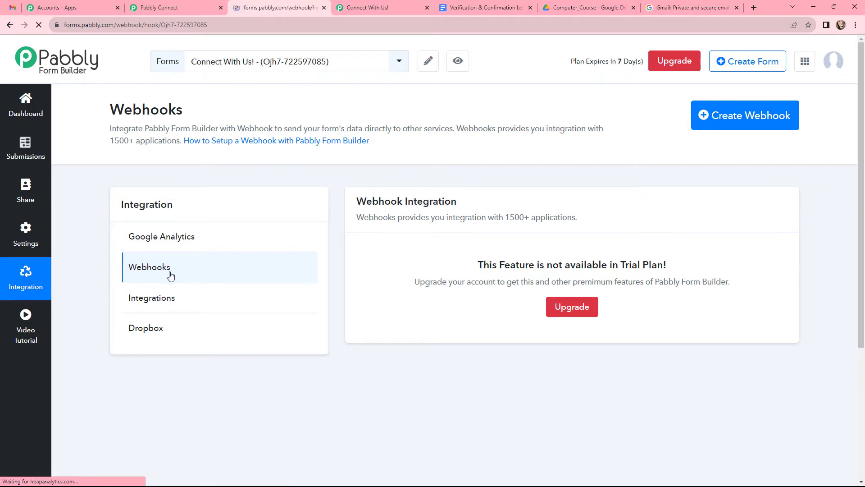
click(724, 119)
click(323, 130)
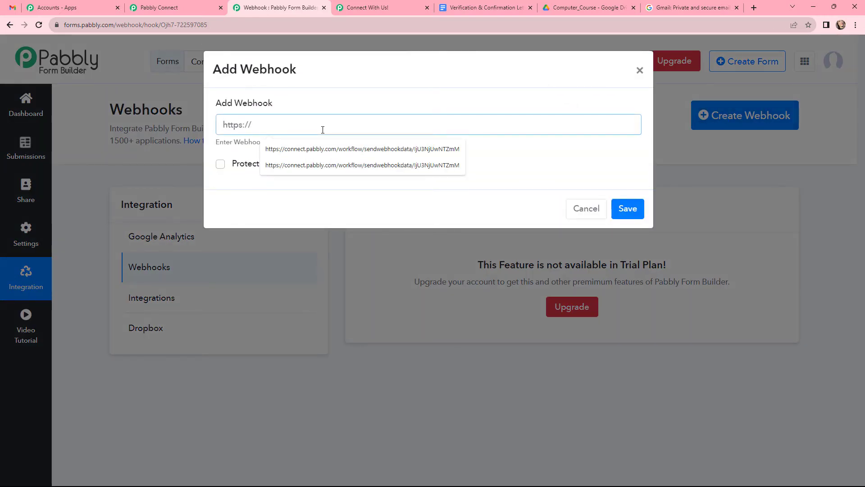
key(ctrl+v)
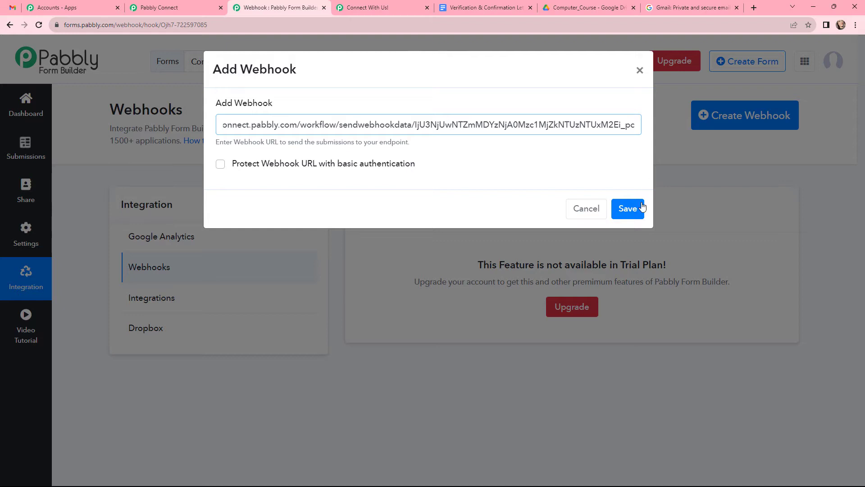
click(632, 211)
Step: Submit the Zenith Ltd form with a test name, email, phone number and course "Introduction to C++", and check the response in Pabbly Connect
key(ctrl+Tab)
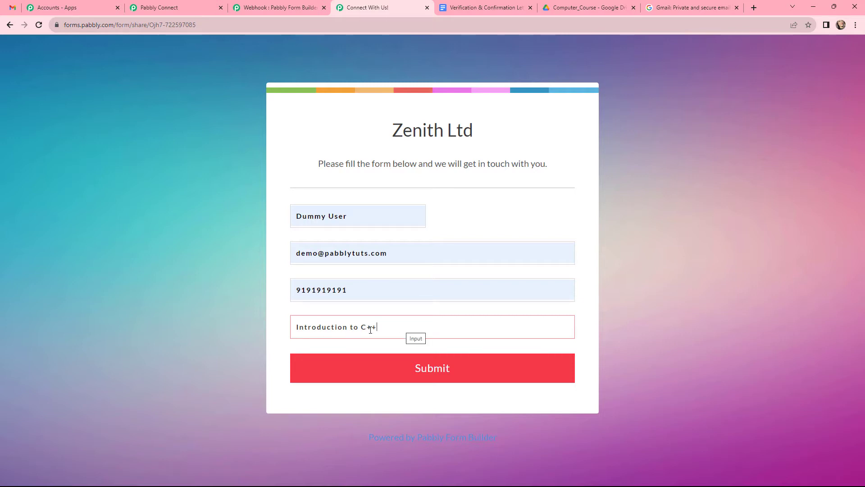
click(412, 368)
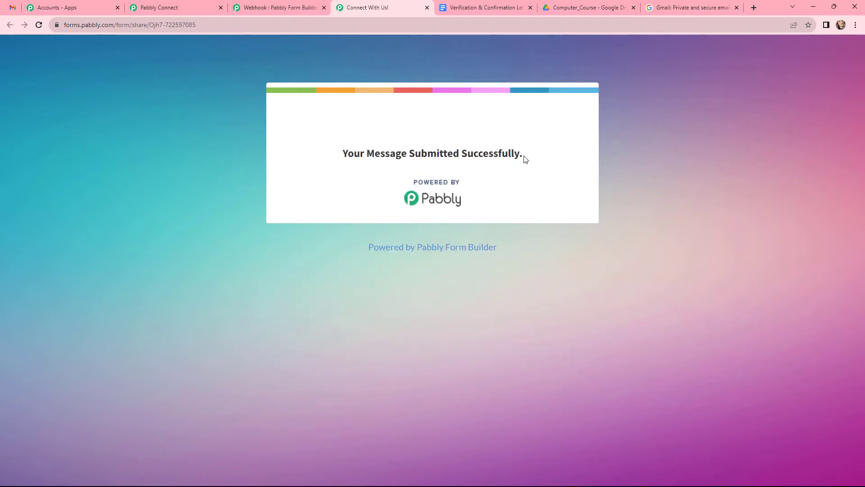
click(153, 8)
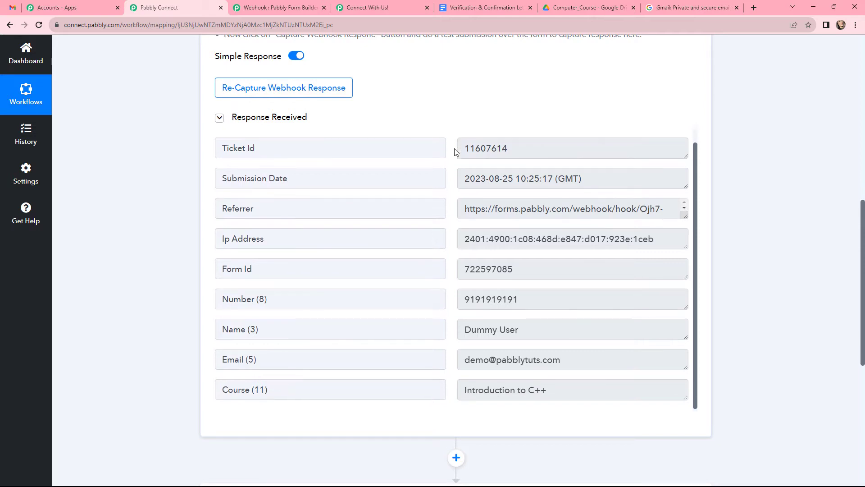
scroll(455, 150, down, 2)
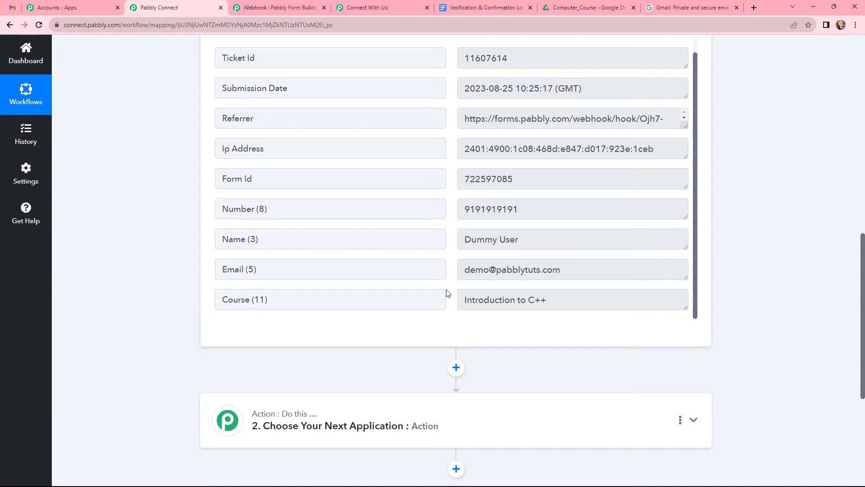
Step: Set the workflow's action step to Google Docs with the Create Document from Template event
scroll(448, 293, up, 1)
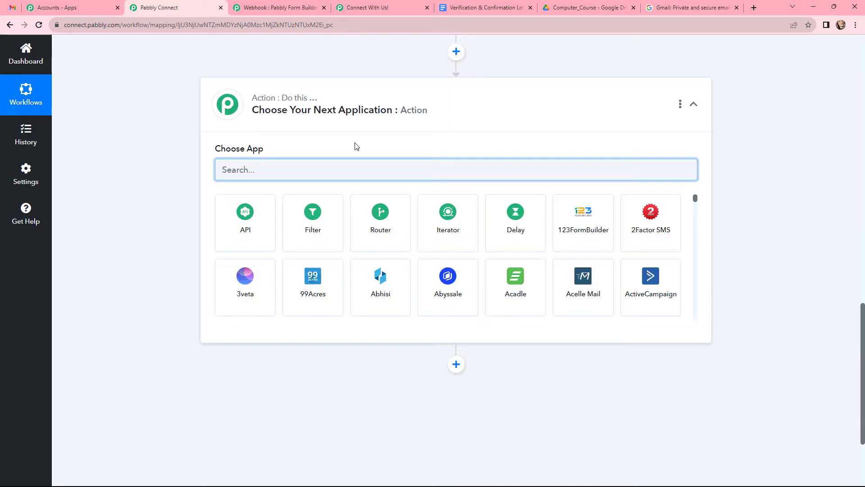
text(GOOGLE)
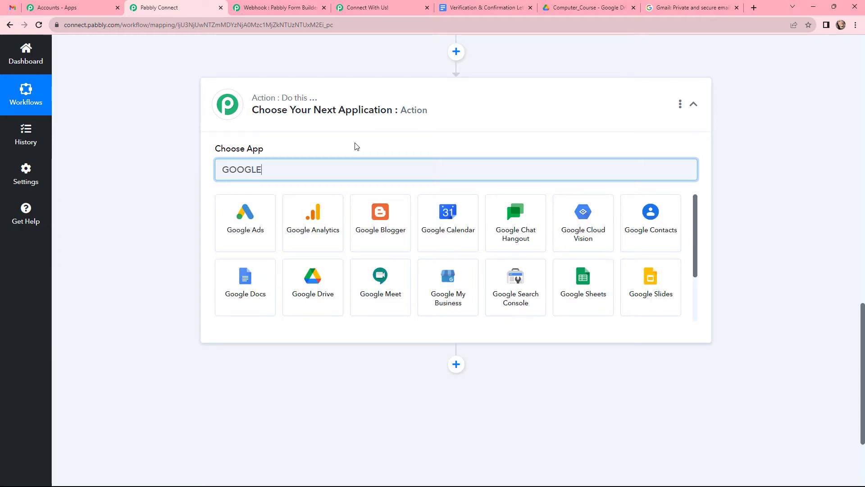
click(247, 286)
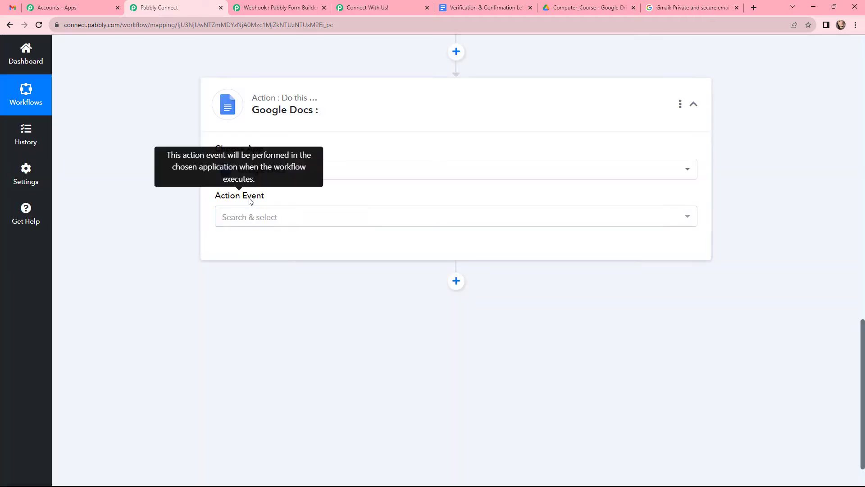
click(263, 216)
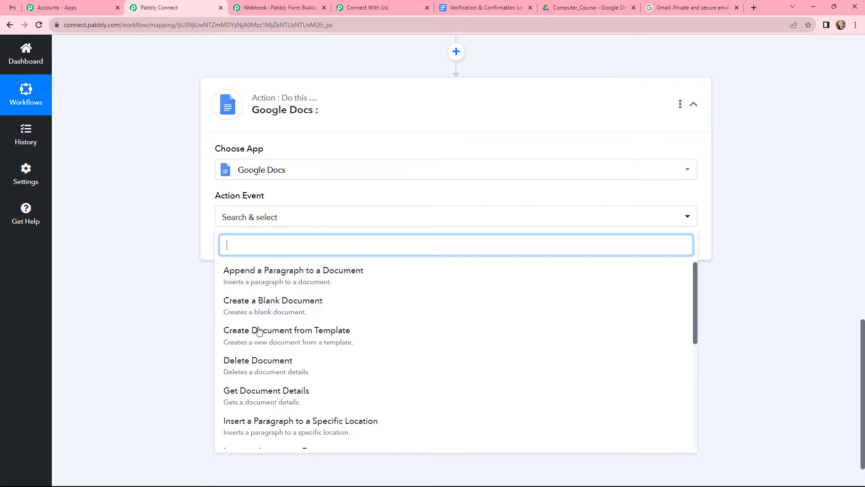
click(361, 335)
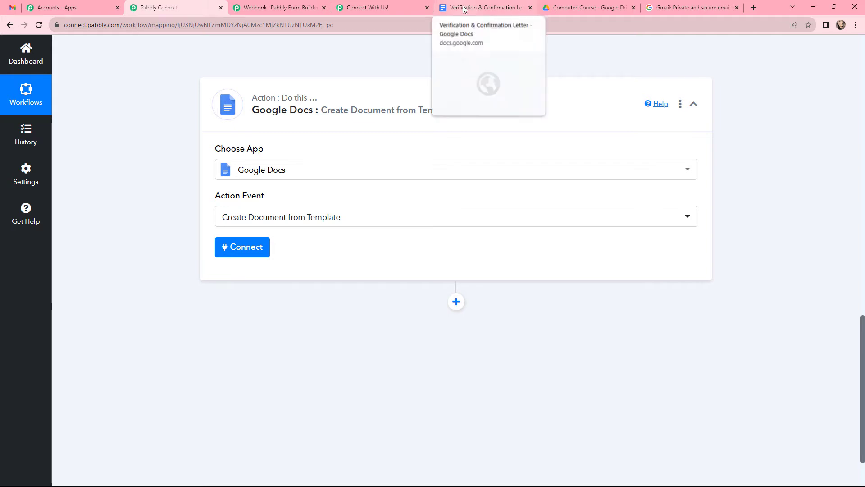
Step: Add a new Google Docs connection to the action step and authorize it through Google sign-in
click(246, 248)
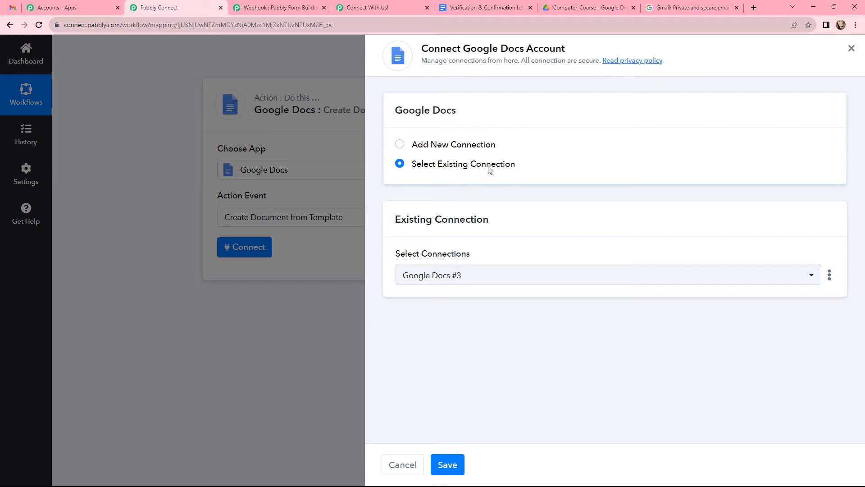
click(400, 145)
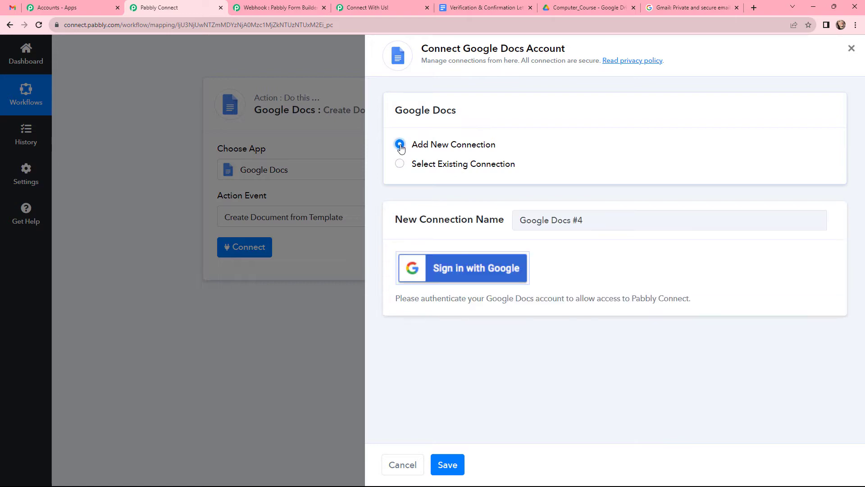
click(445, 269)
click(442, 311)
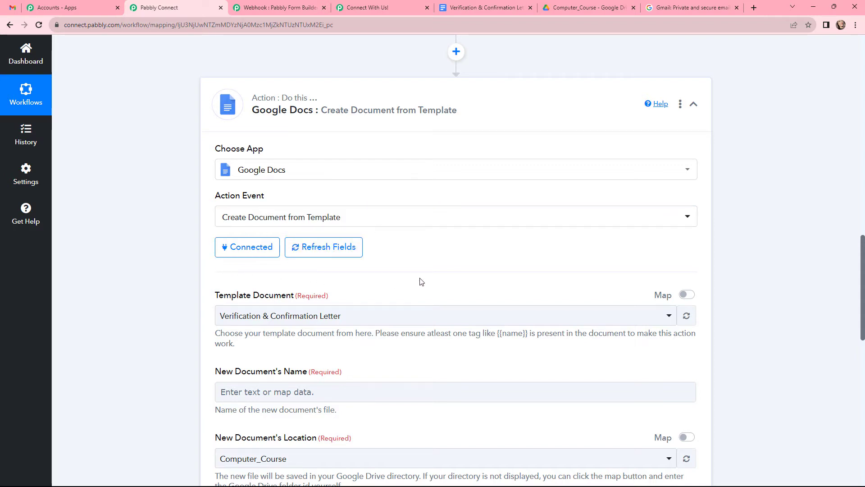
Step: Review the Verification & Confirmation Letter in Google Docs, and select it as the template document in Pabbly Connect
scroll(422, 281, down, 1)
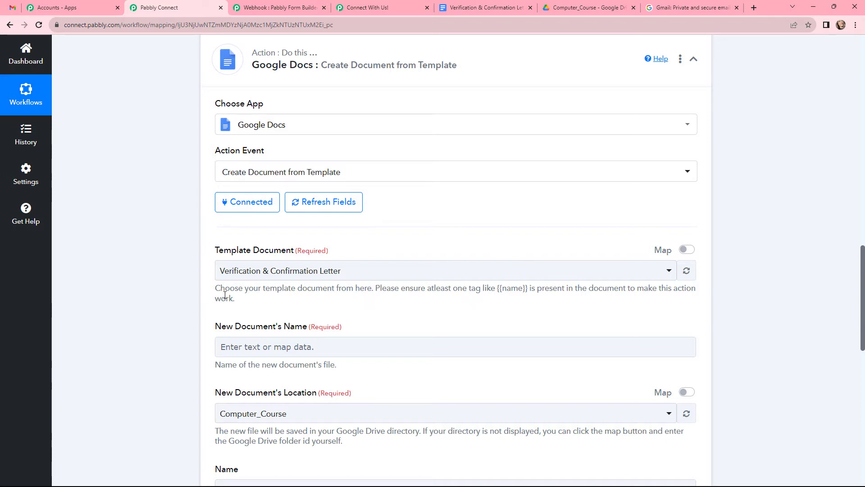
click(474, 7)
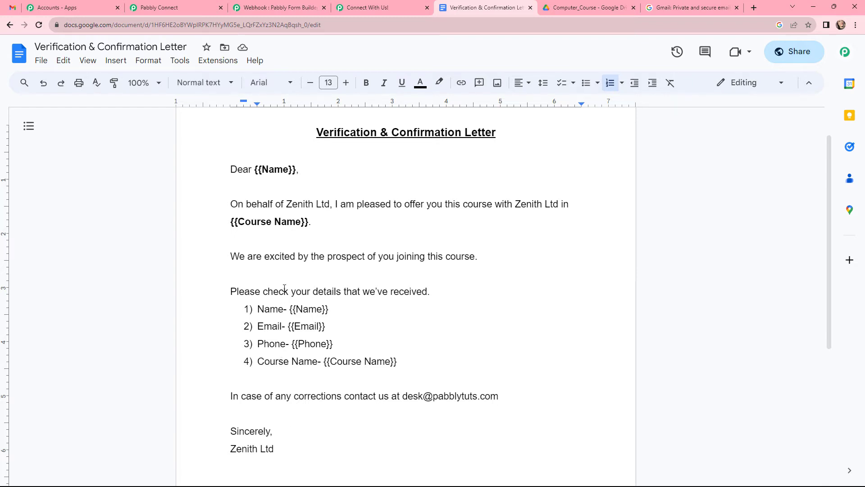
click(153, 7)
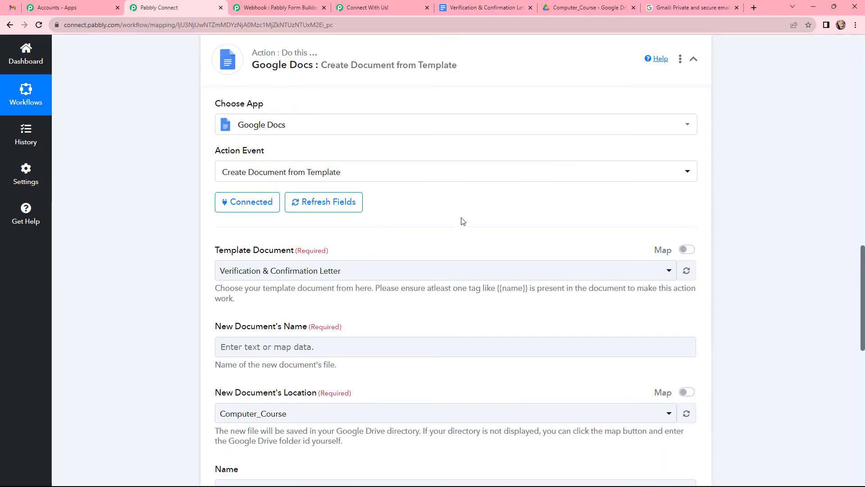
scroll(462, 226, down, 1)
click(372, 229)
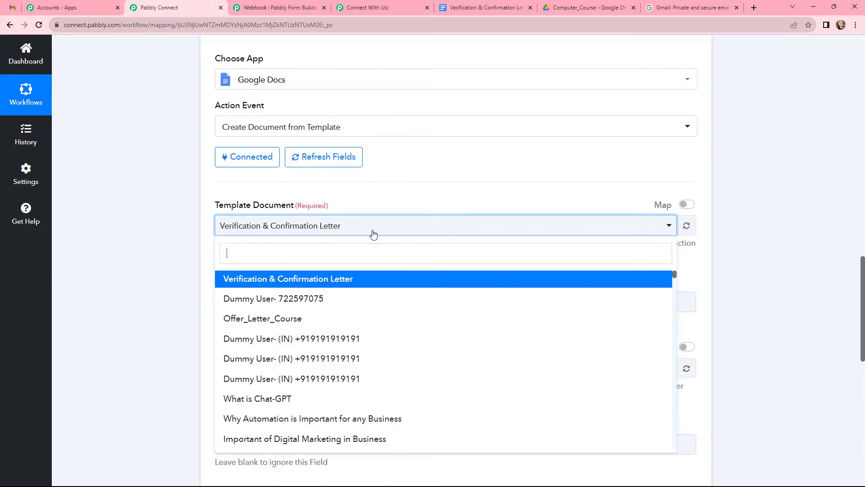
click(347, 279)
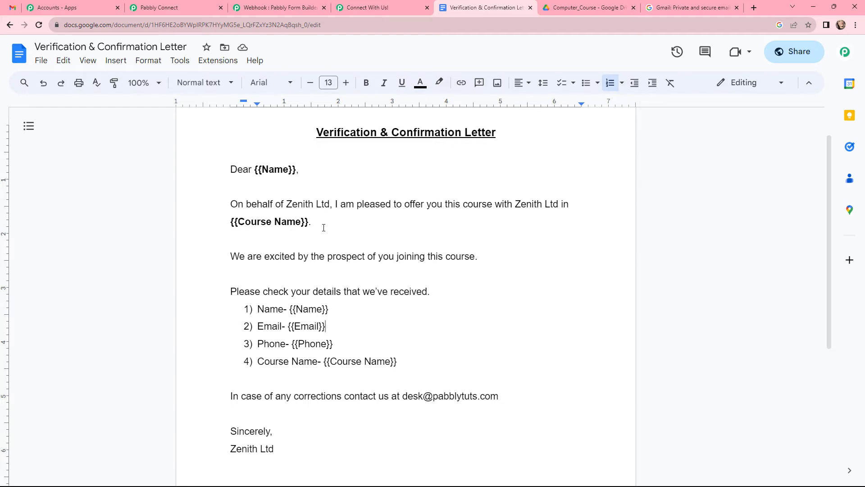
Step: Back in Pabbly Connect, set the new document's name to the mapped Email and Course form values separated by a hyphen
click(159, 6)
click(245, 121)
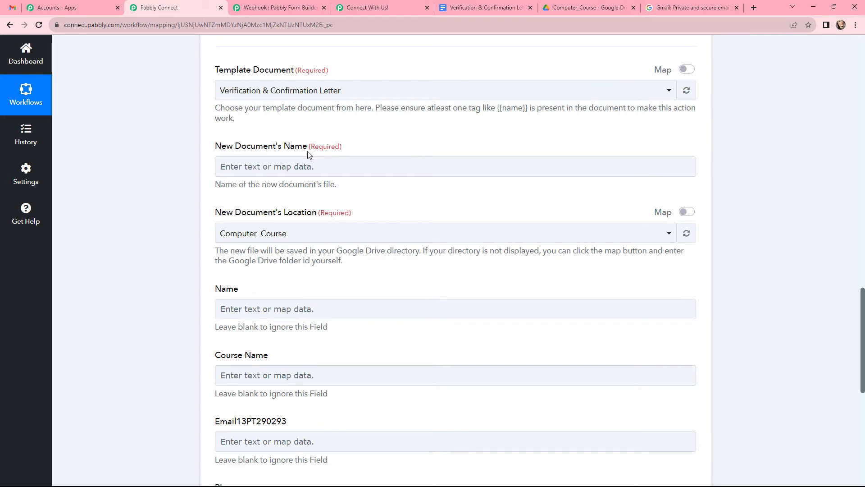
click(311, 165)
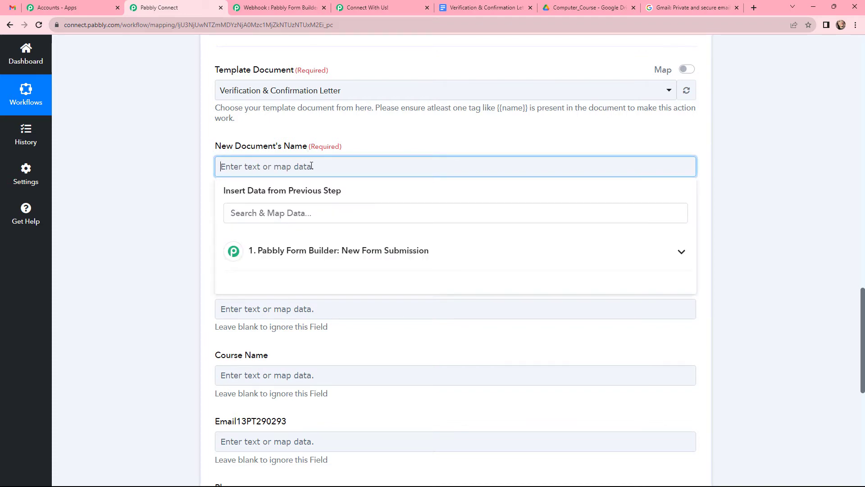
click(332, 250)
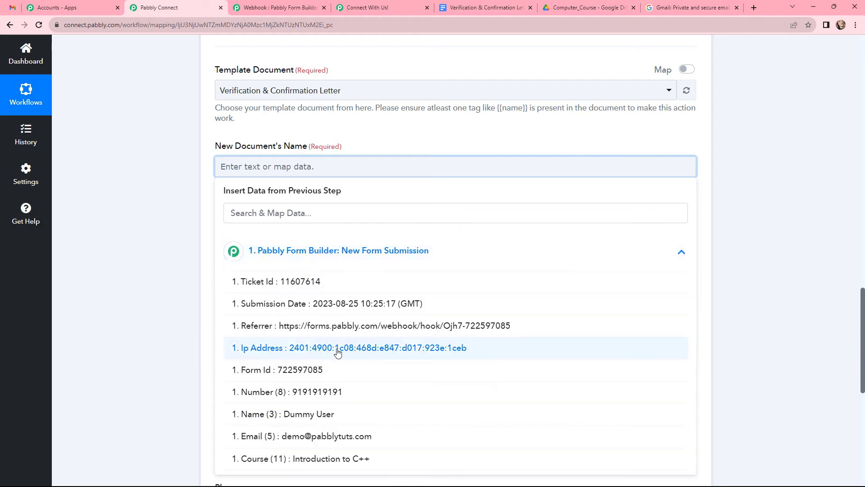
click(329, 436)
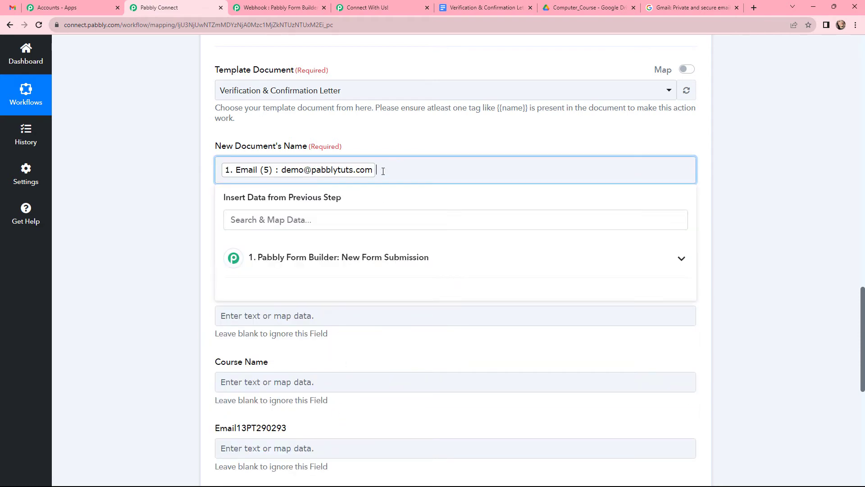
text(-)
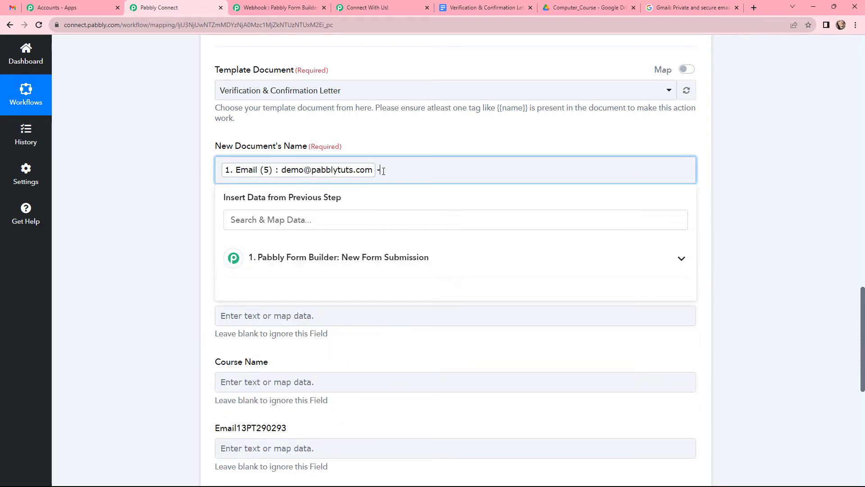
click(363, 258)
click(336, 464)
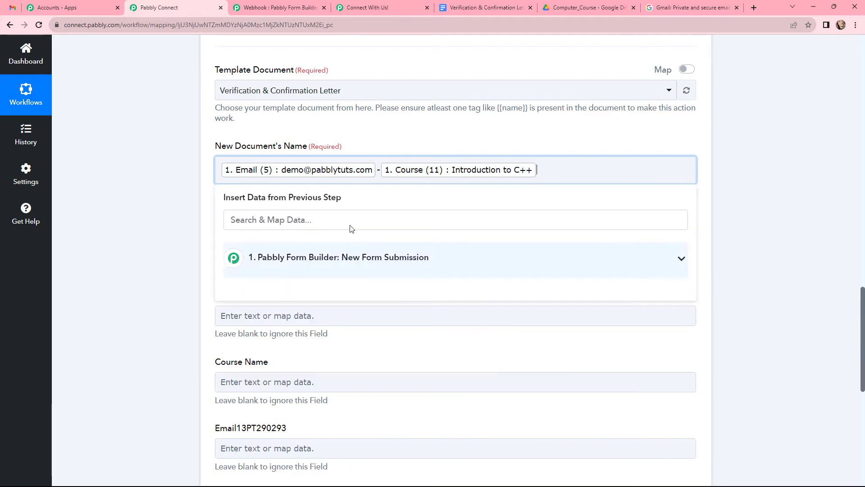
click(370, 147)
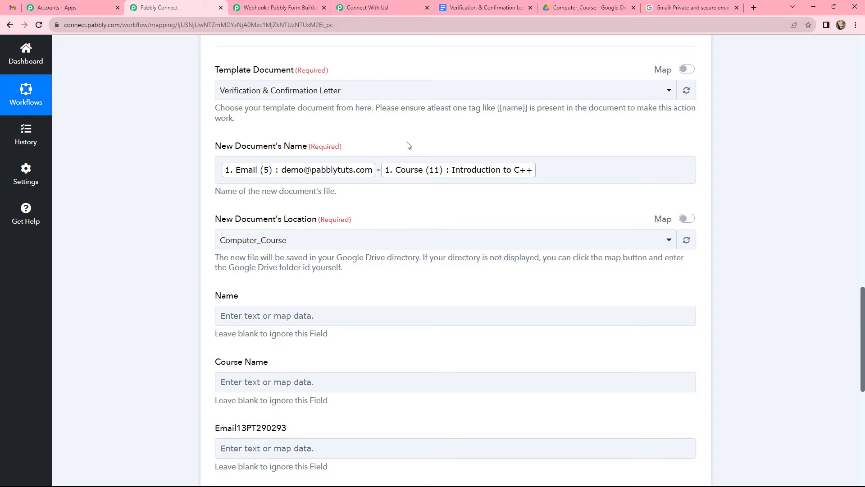
Step: Check the contents of the Computer_Course folder in Google Drive and return to the workflow in Pabbly Connect
scroll(388, 191, down, 2)
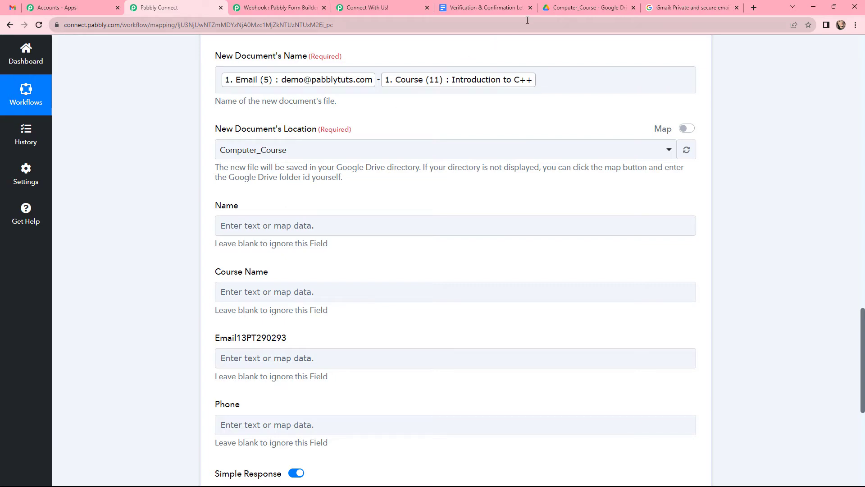
click(554, 9)
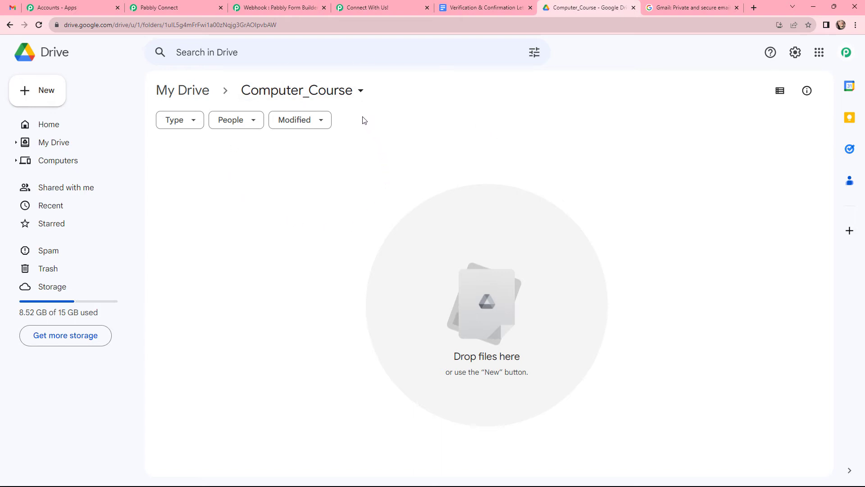
click(183, 8)
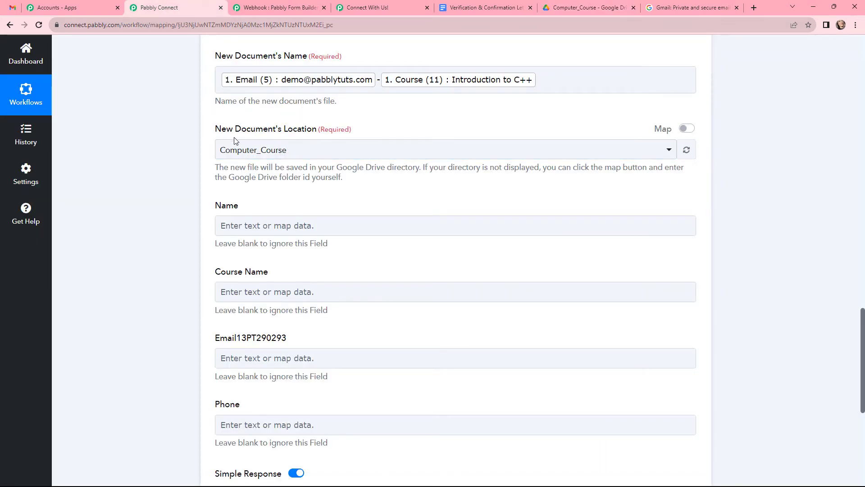
Step: Map the template's Name and Course Name fields to the Name and Course values from the form submission
scroll(294, 168, down, 1)
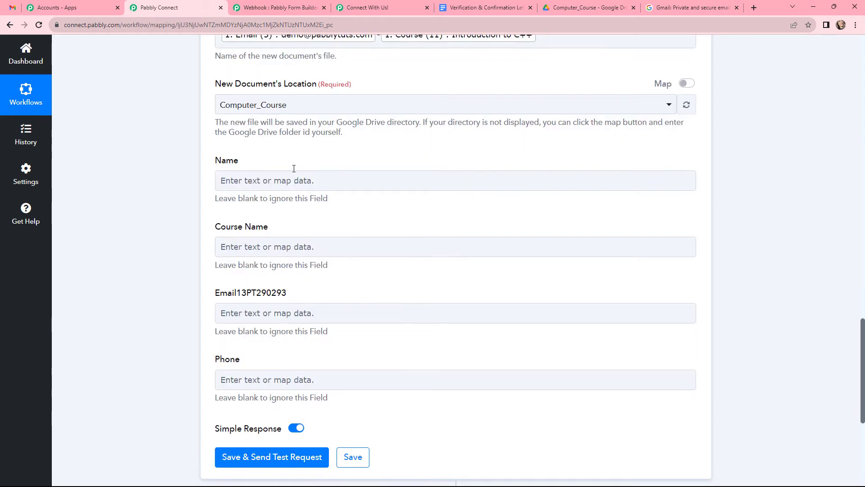
click(294, 180)
click(292, 265)
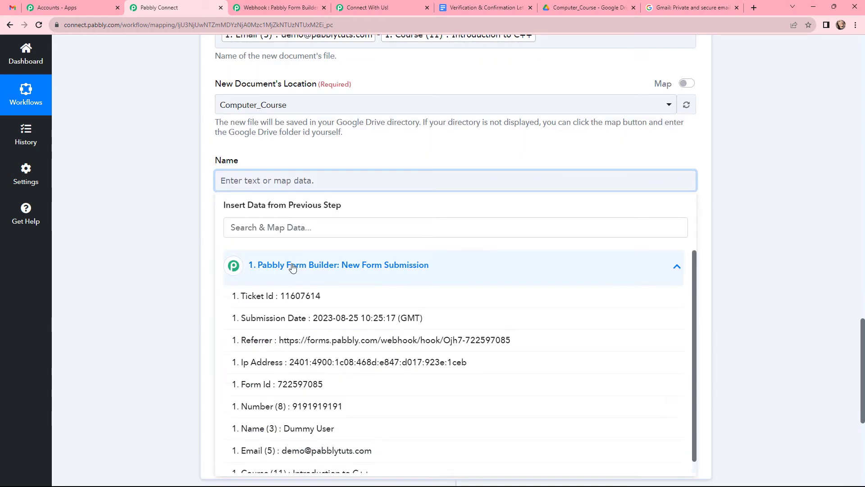
click(306, 428)
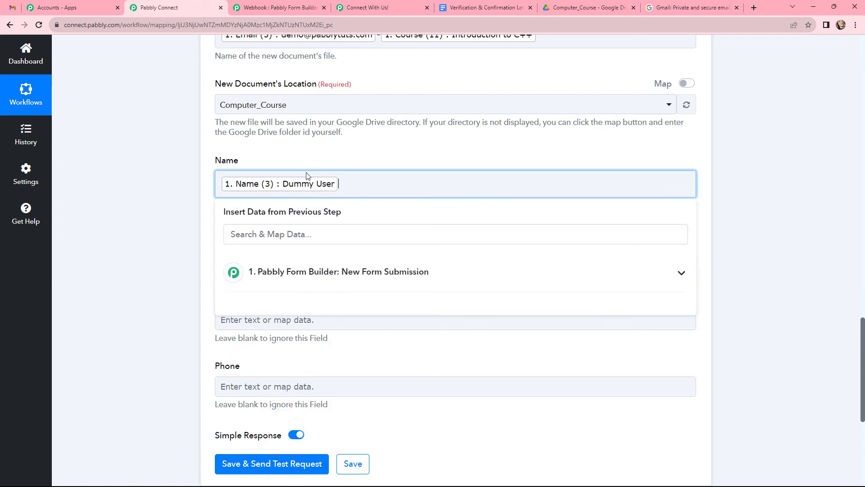
click(303, 163)
scroll(305, 164, down, 2)
click(305, 164)
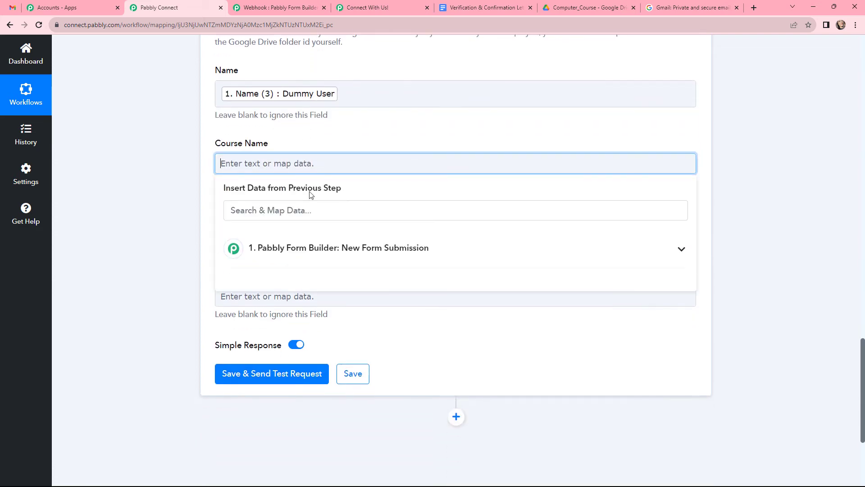
click(316, 250)
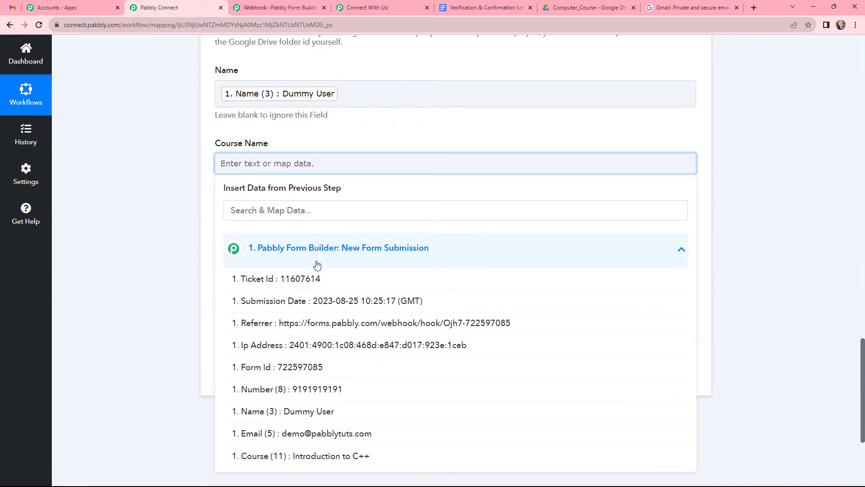
click(298, 457)
click(331, 137)
Step: Map the template's email and Phone fields to the Email and Number values from the form submission
scroll(330, 155, down, 2)
click(338, 147)
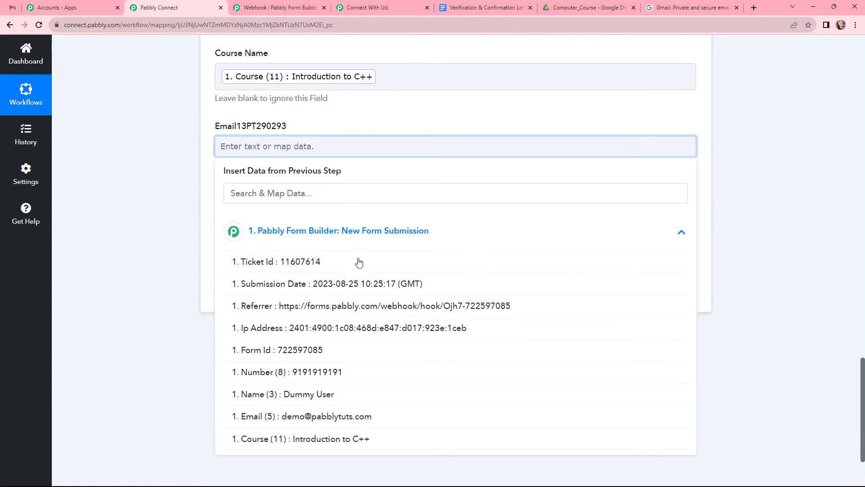
click(346, 418)
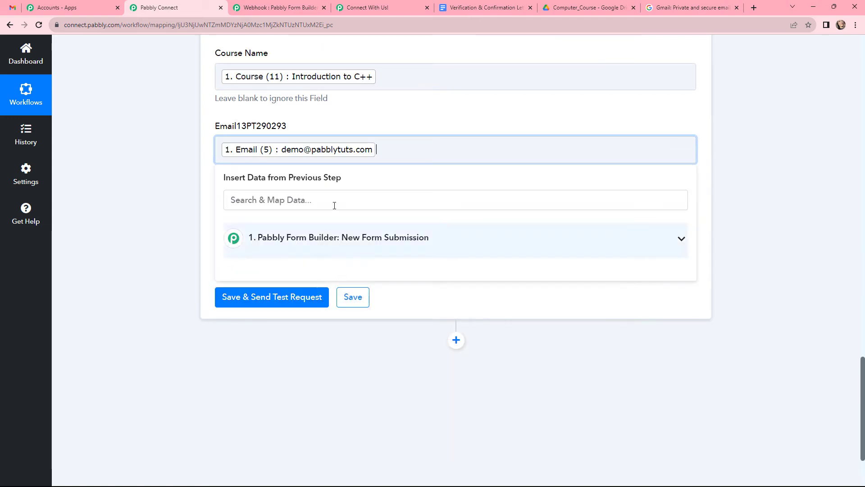
click(372, 125)
click(348, 219)
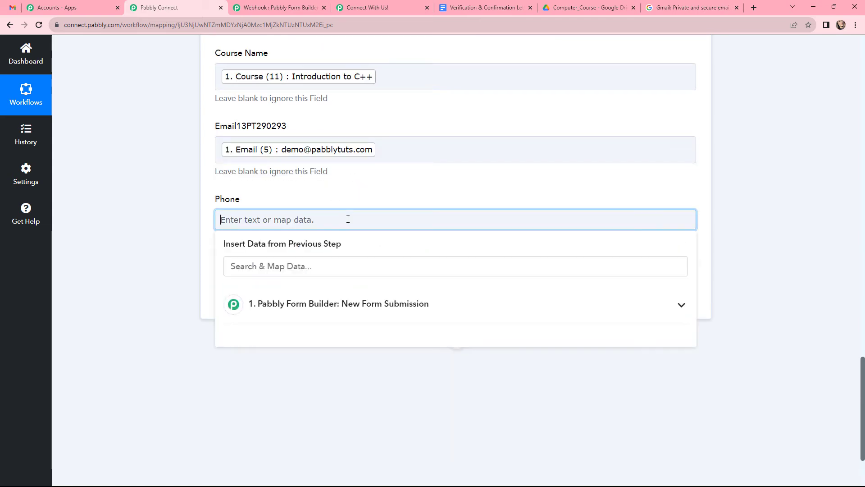
click(342, 301)
click(348, 444)
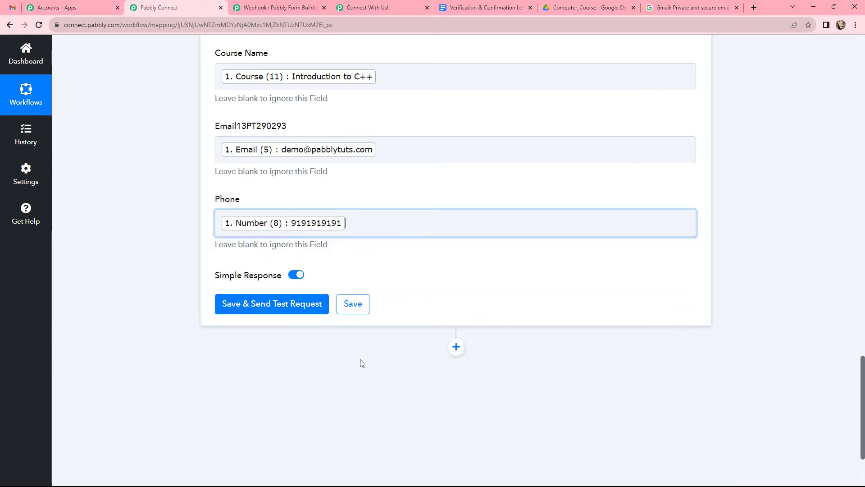
click(387, 183)
Step: Review the mapped fields, and save the Google Docs action while sending a test request
scroll(386, 183, up, 3)
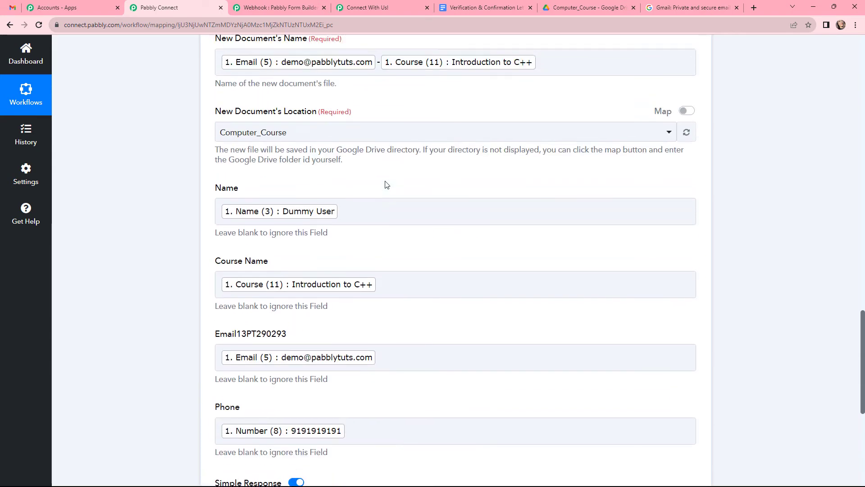
scroll(316, 248, down, 3)
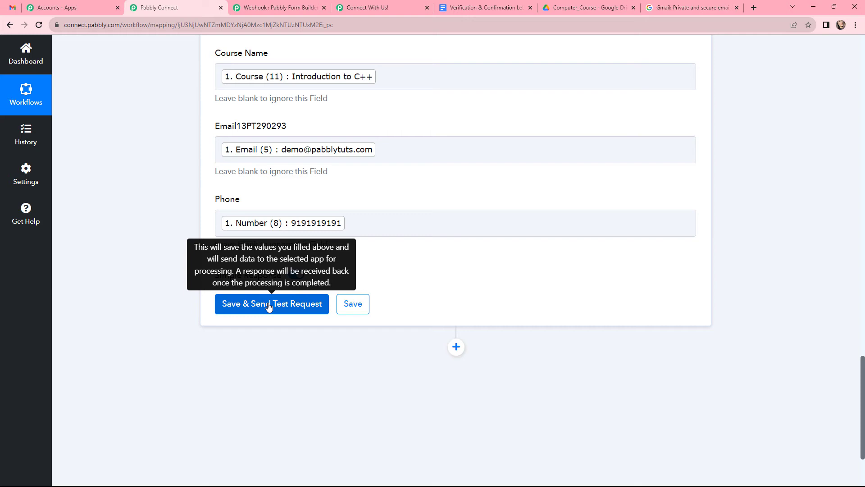
click(269, 306)
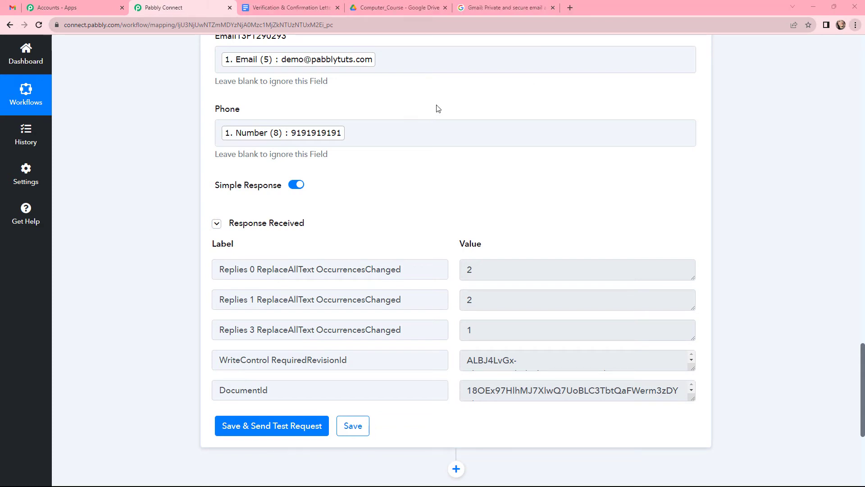
Step: Open the newly generated document from the Computer_Course folder in Google Drive and check the letter's filled-in details
click(396, 8)
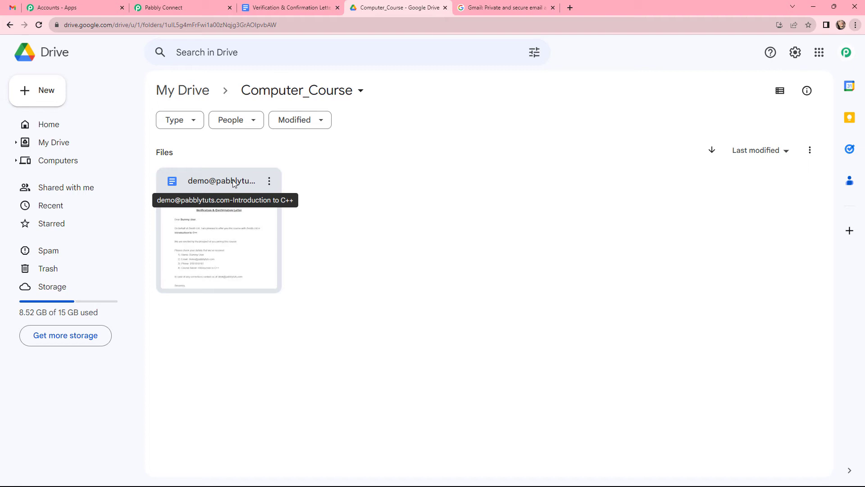
double_click(212, 227)
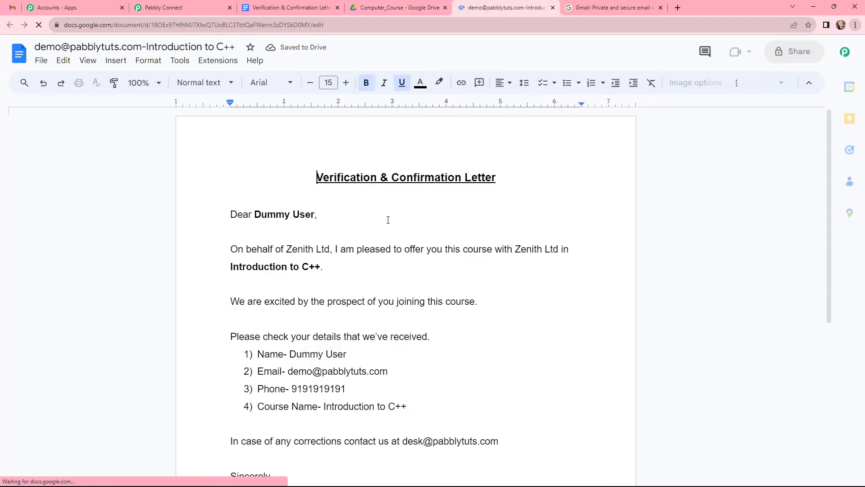
scroll(396, 209, down, 1)
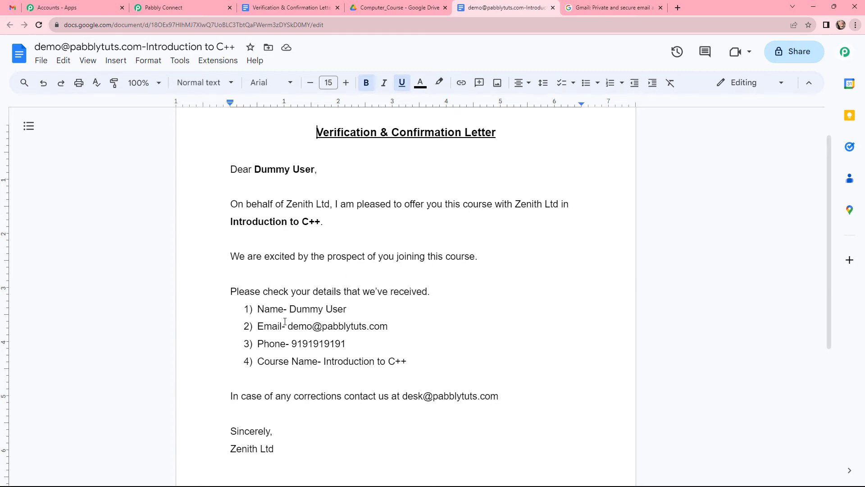
scroll(285, 321, down, 1)
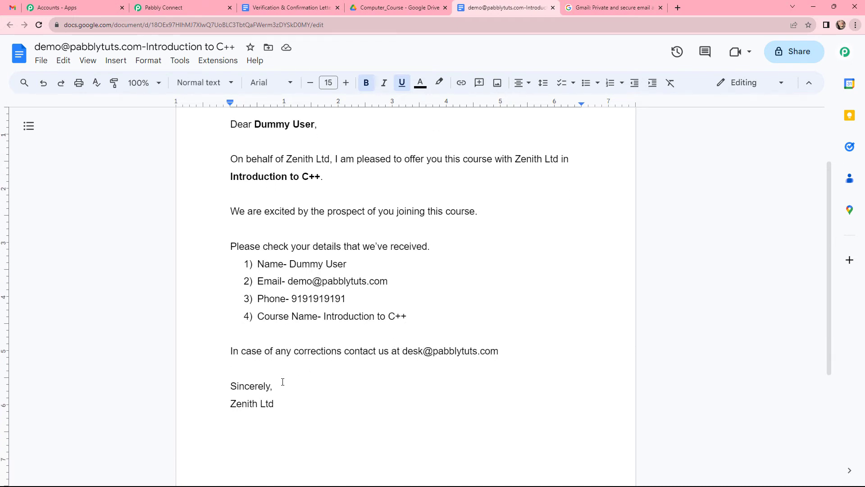
scroll(362, 342, up, 1)
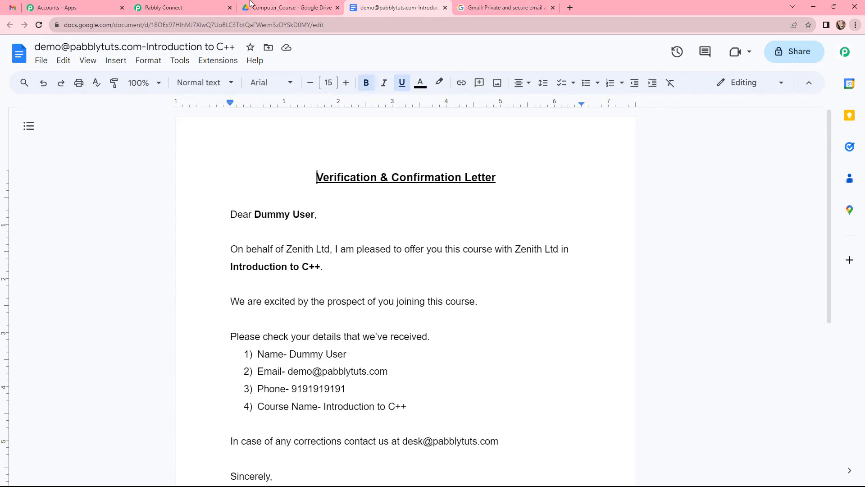
Step: Set the workflow's next action to Google Drive with the Share a File With Anyone event, and connect it through a new connection
click(198, 7)
scroll(493, 171, down, 8)
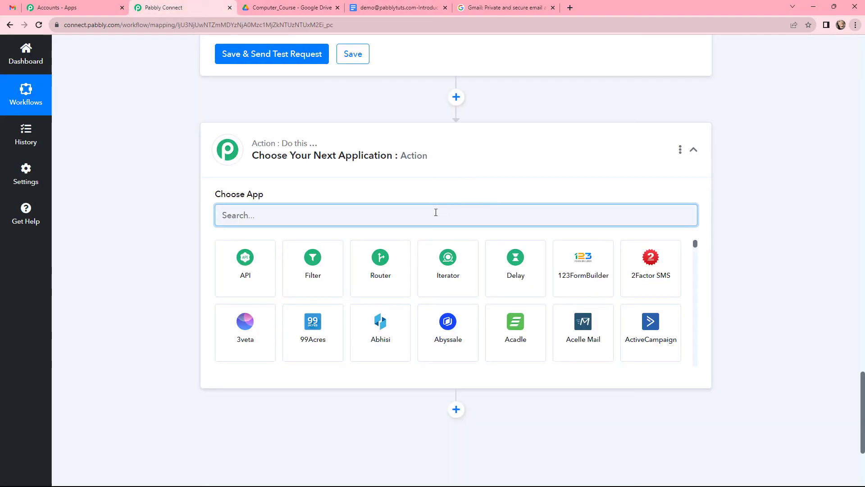
text(googl)
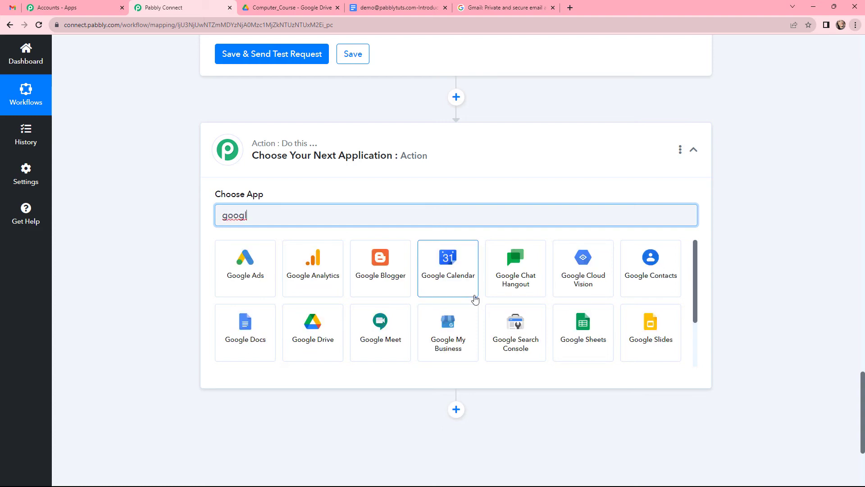
click(327, 319)
click(304, 265)
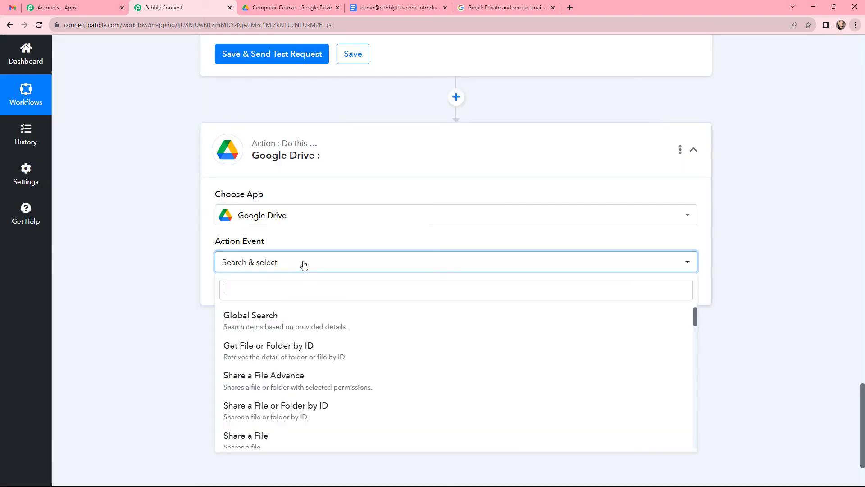
scroll(288, 364, down, 1)
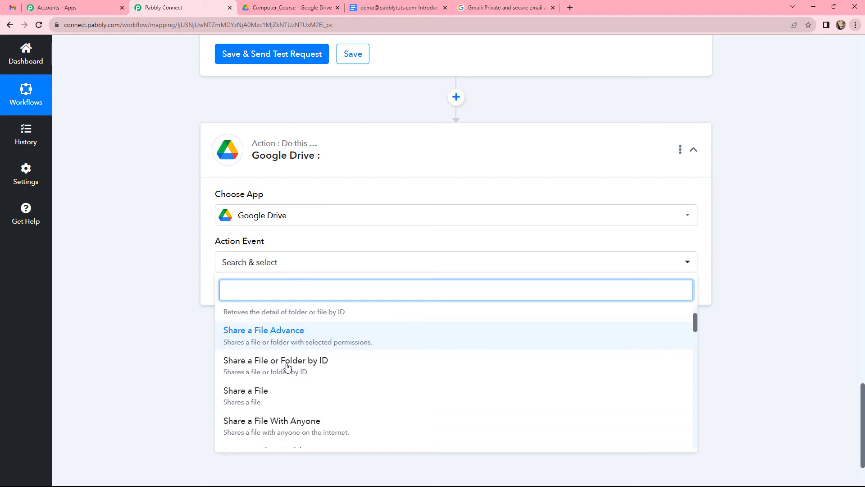
click(348, 424)
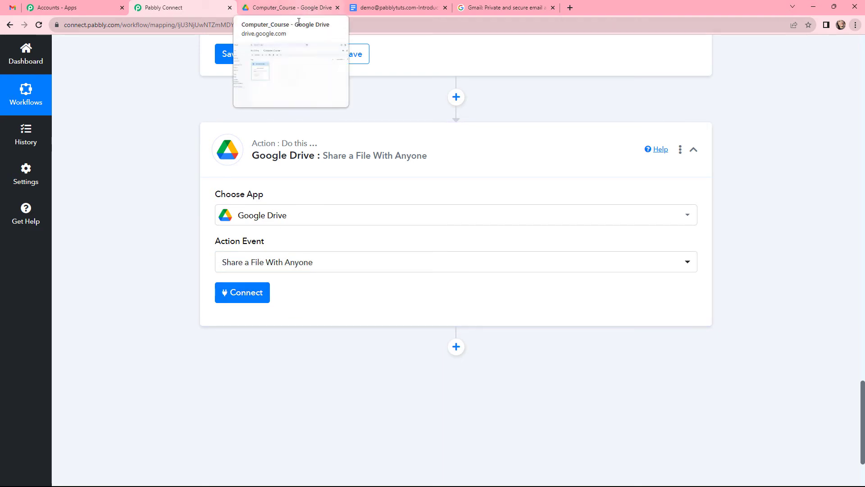
click(237, 290)
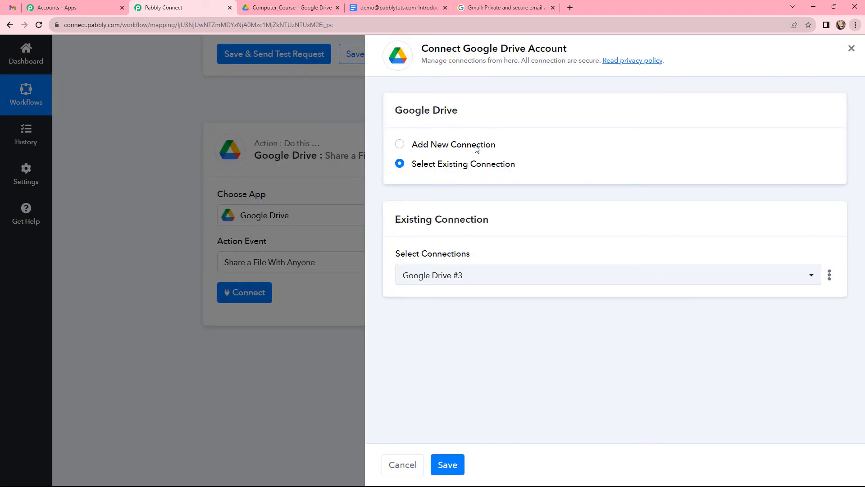
click(400, 144)
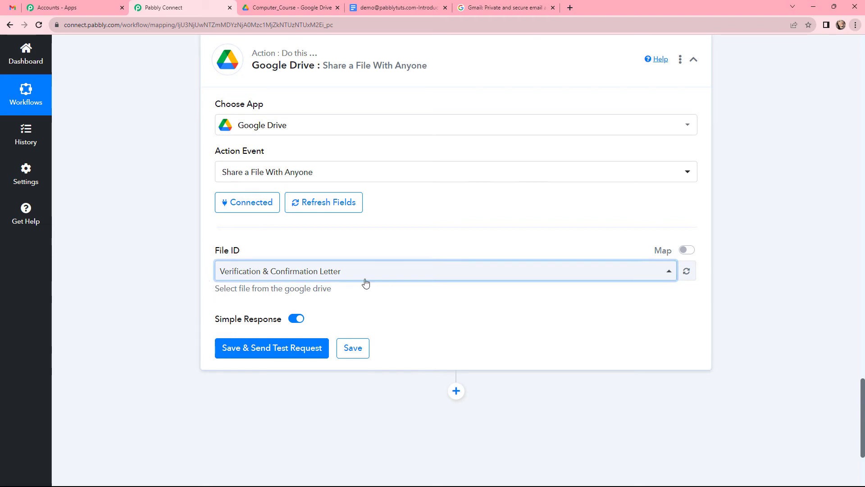
Step: Turn on mapping for the Google Drive action's File ID and clear the preselected file
click(689, 253)
drag(457, 272, 209, 264)
key(BackSpace)
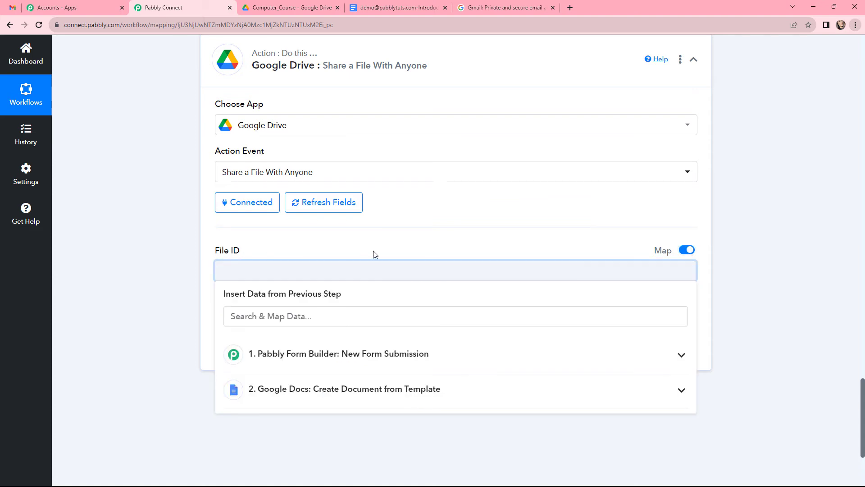
Step: Copy the DocumentId value from the Google Docs action's response into the Google Drive action's File ID
scroll(566, 241, up, 8)
scroll(559, 257, up, 1)
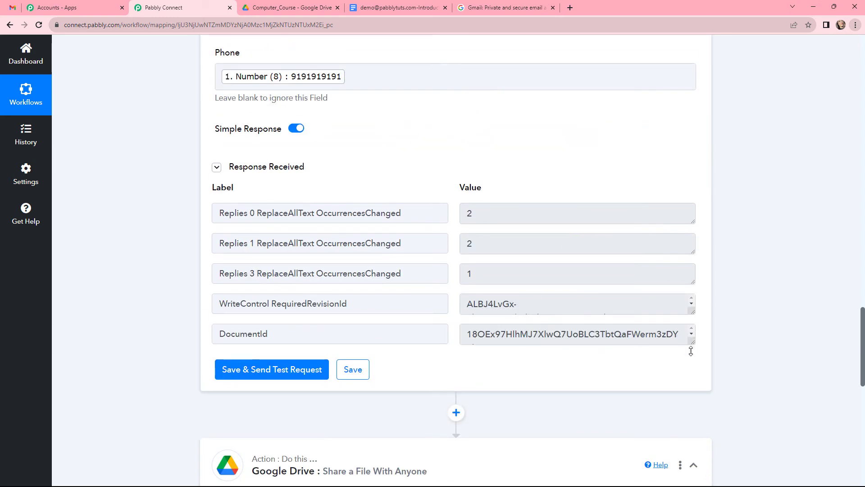
drag(693, 342, 694, 377)
drag(469, 336, 500, 354)
key(ctrl+c)
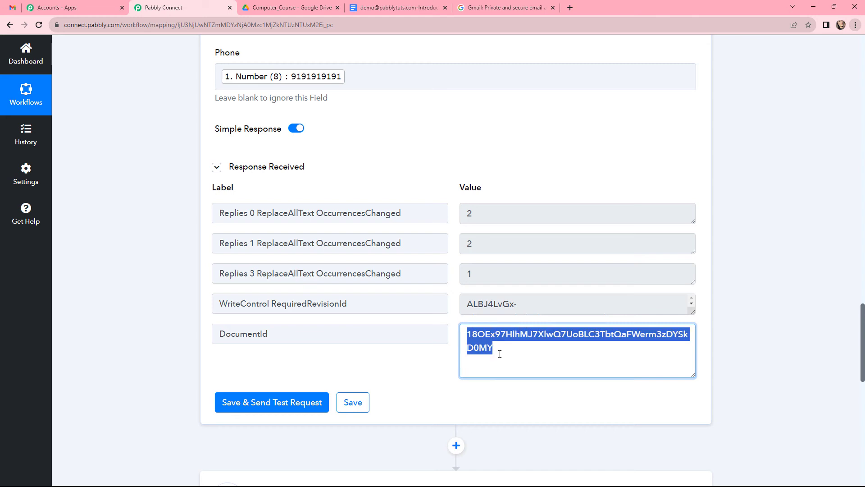
scroll(451, 329, down, 9)
click(411, 307)
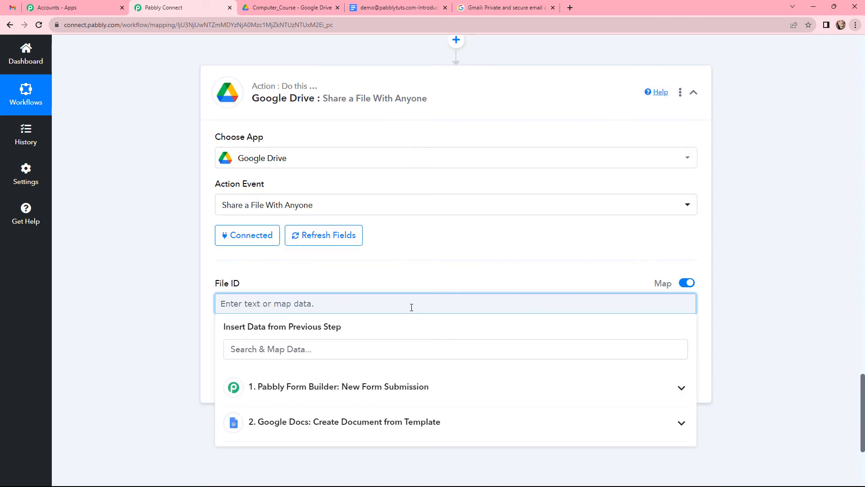
key(ctrl+v)
click(442, 280)
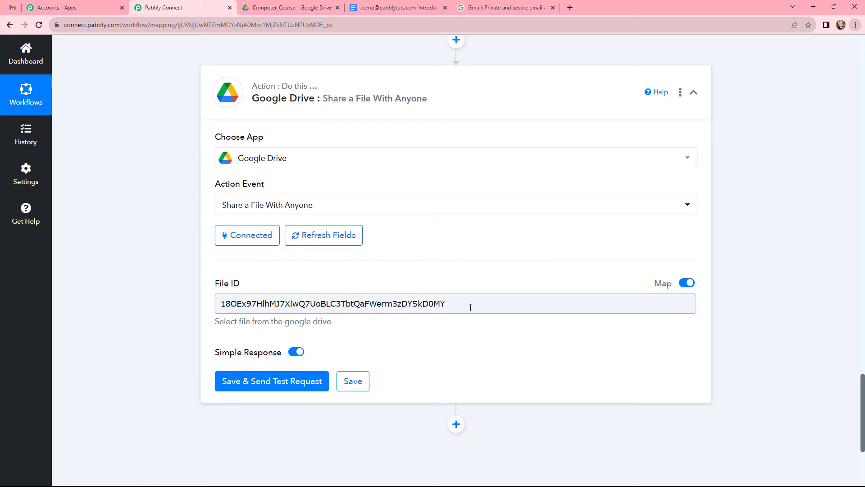
Step: Save the Google Drive action with a test request and review the sharing response
click(272, 381)
scroll(450, 350, down, 3)
scroll(450, 350, up, 2)
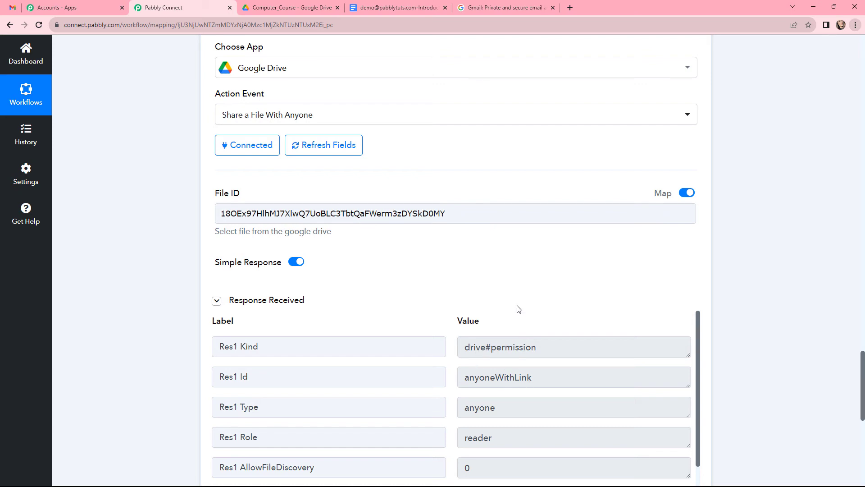
scroll(460, 290, down, 2)
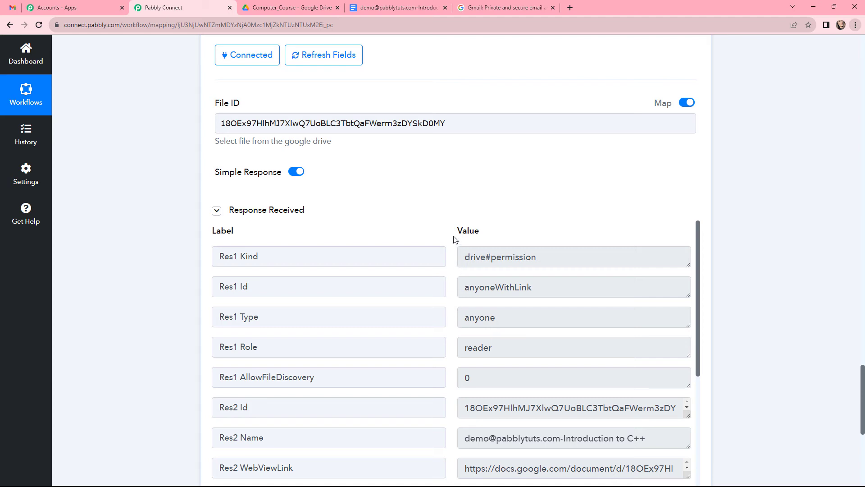
Step: Set the action after Google Drive to Gmail with the Send Email event
scroll(456, 239, down, 10)
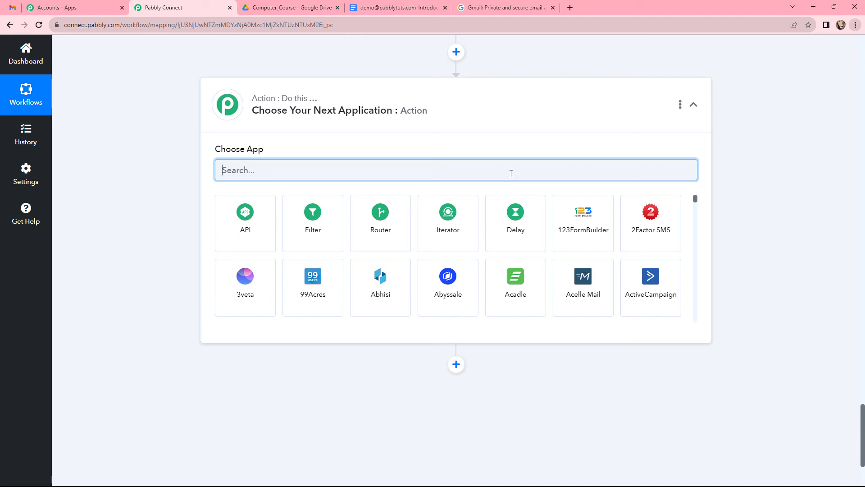
text(g)
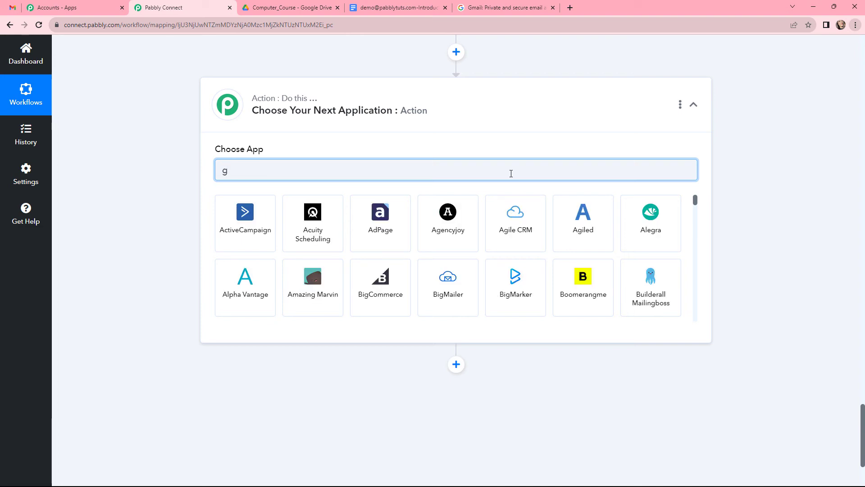
text(ma)
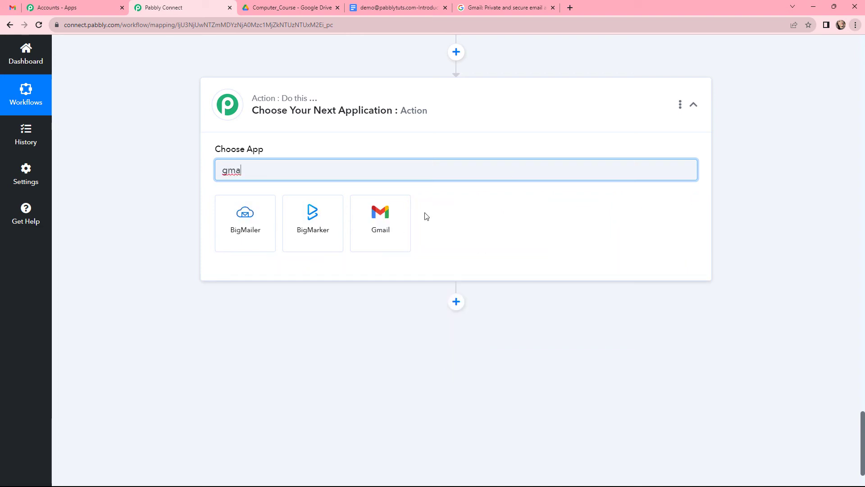
click(389, 215)
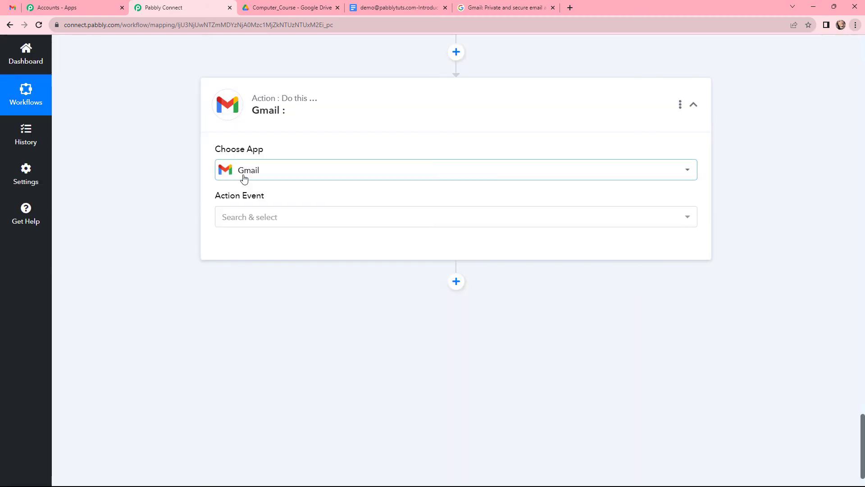
click(306, 217)
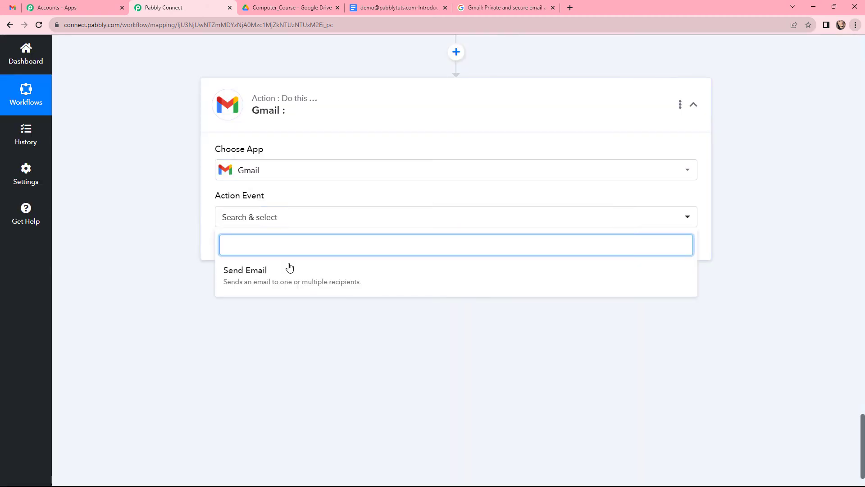
click(318, 280)
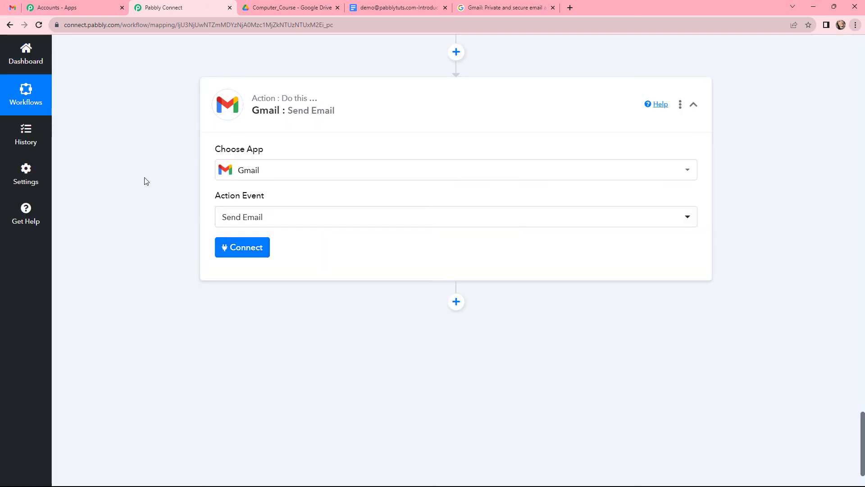
Step: Connect the Gmail action through a new, authenticated Gmail connection
click(238, 256)
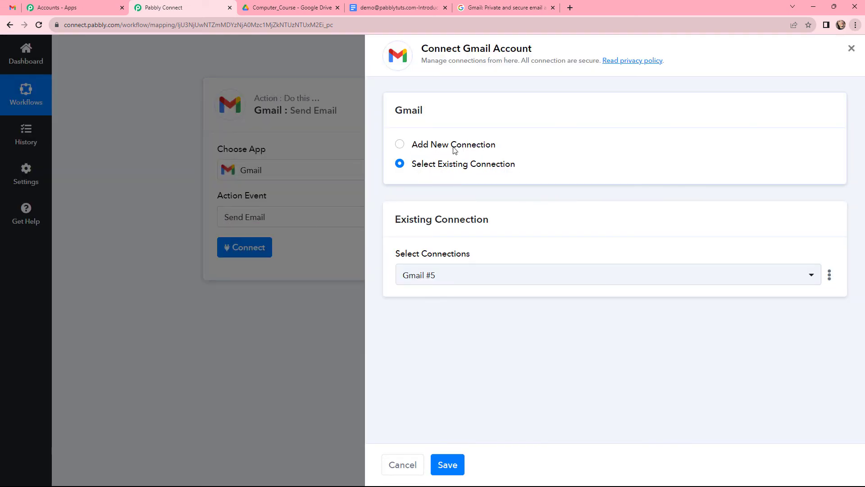
click(403, 148)
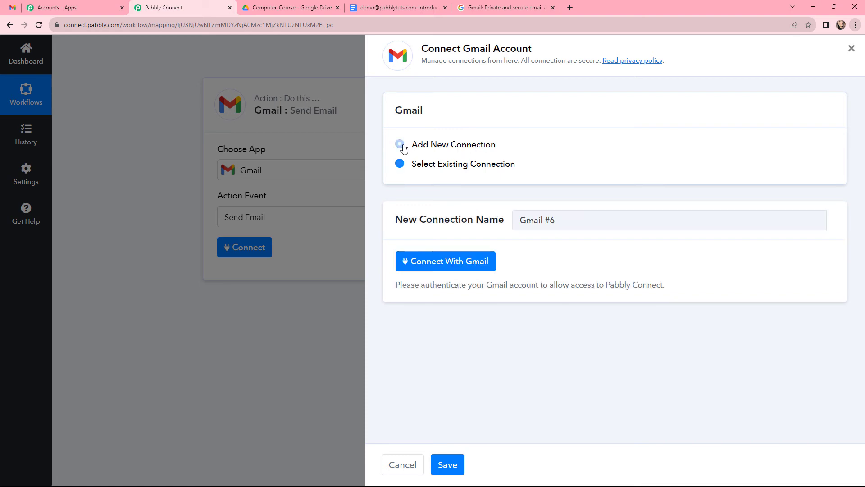
click(422, 262)
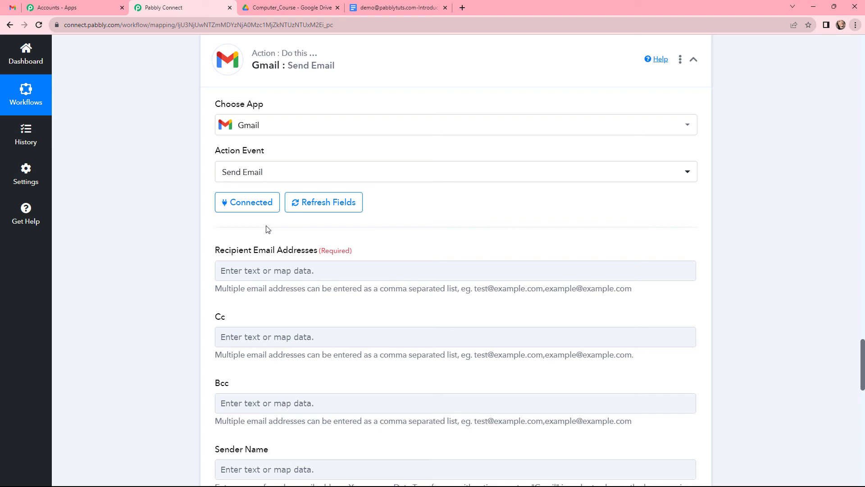
Step: Map the Gmail action's recipient email addresses to the Email value from the form submission
scroll(473, 213, down, 1)
click(385, 221)
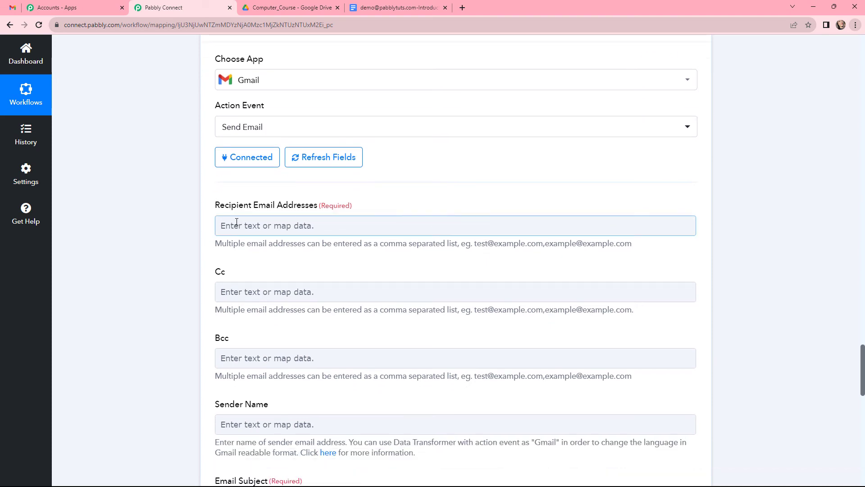
scroll(411, 196, down, 2)
click(409, 136)
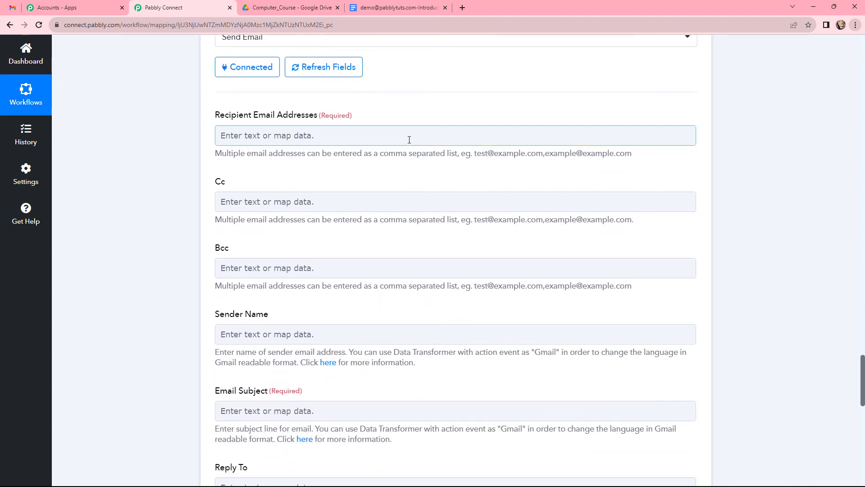
click(384, 217)
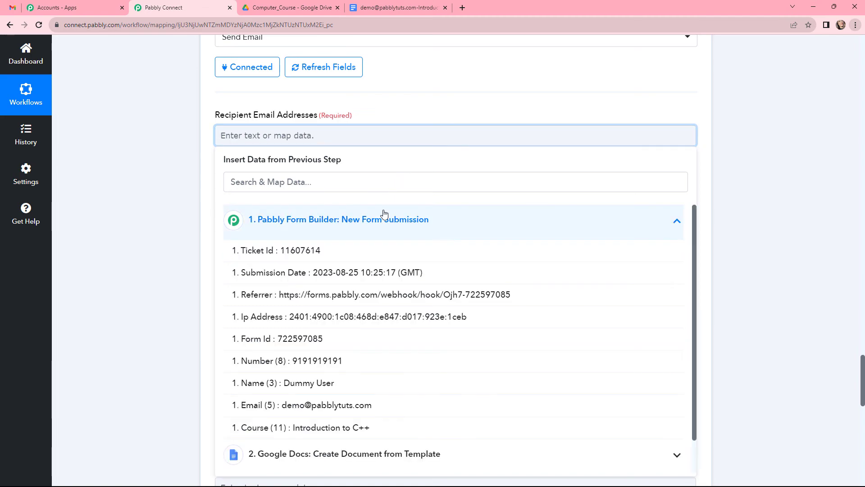
click(371, 406)
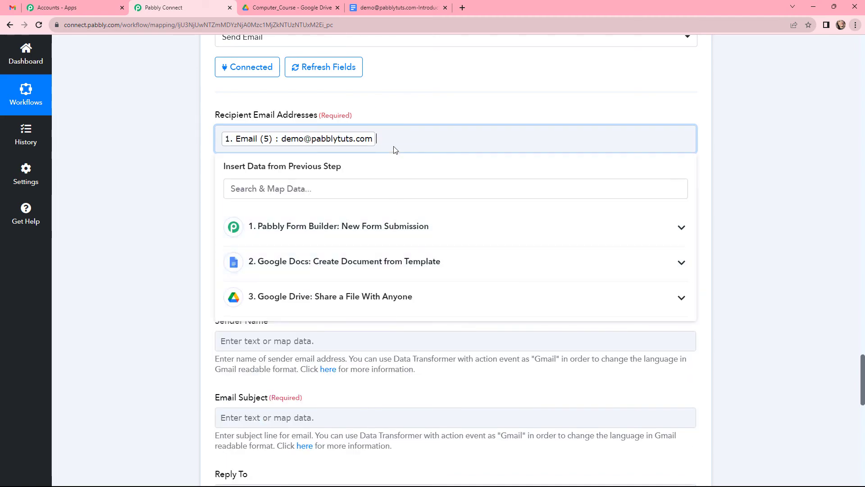
click(400, 113)
Step: Set the email subject to "Course Letter"
scroll(400, 113, down, 5)
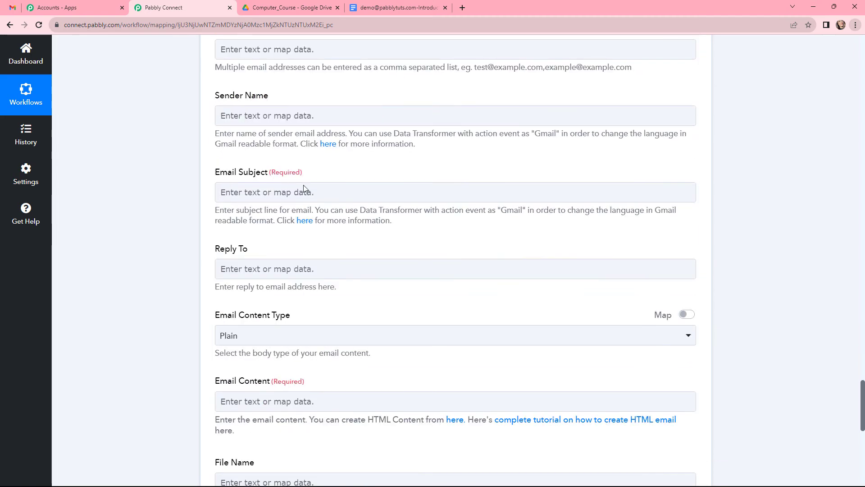
click(297, 193)
text(Course Letter)
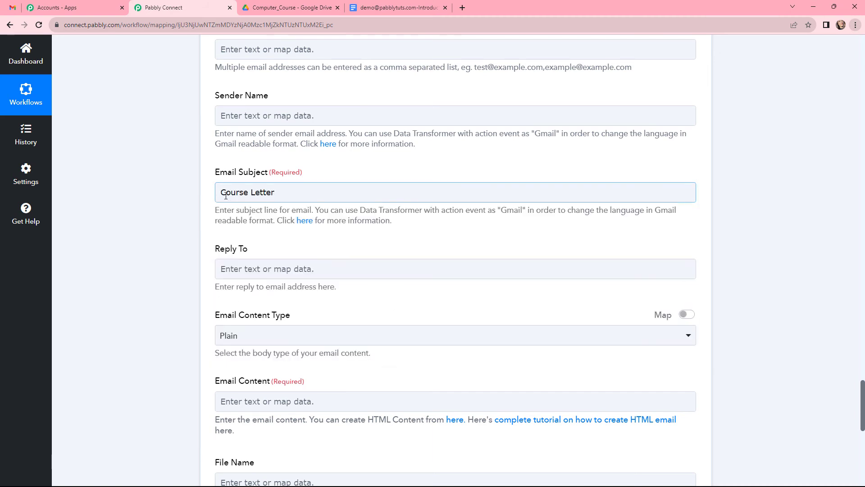
Step: Fill the email content with the verification and confirmation document message from Team Zenith, including the form submission's mapped Name and Number values
scroll(340, 194, down, 2)
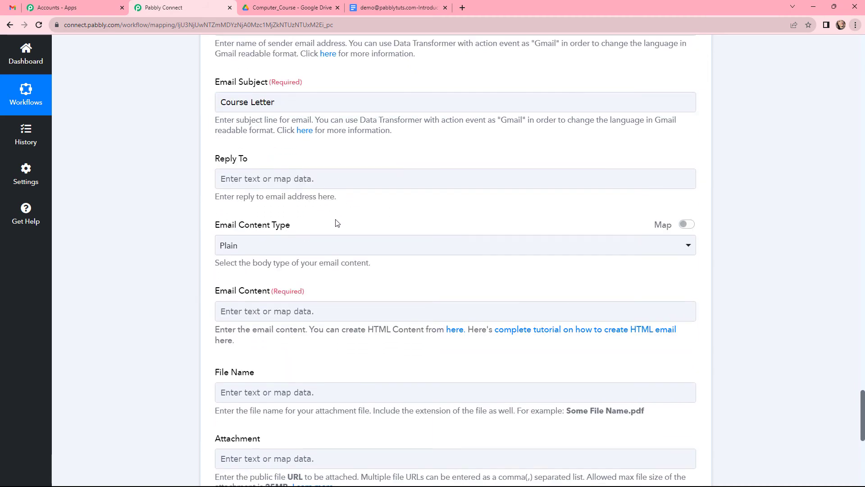
scroll(367, 227, down, 2)
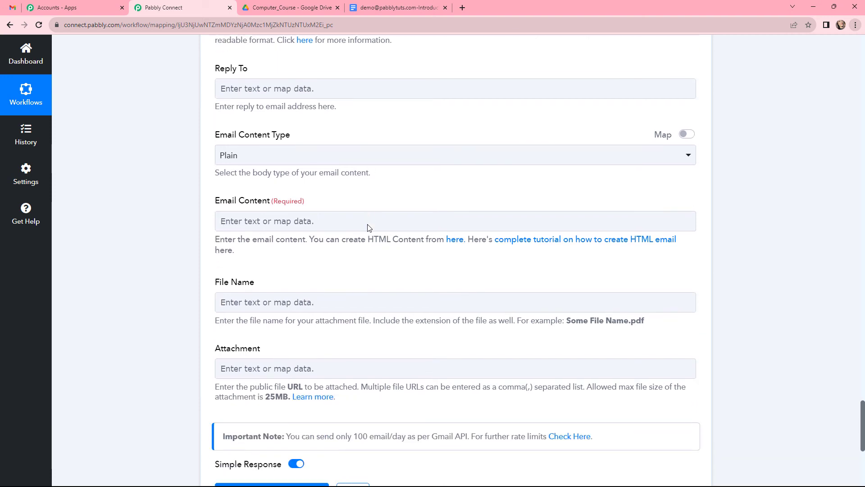
click(320, 221)
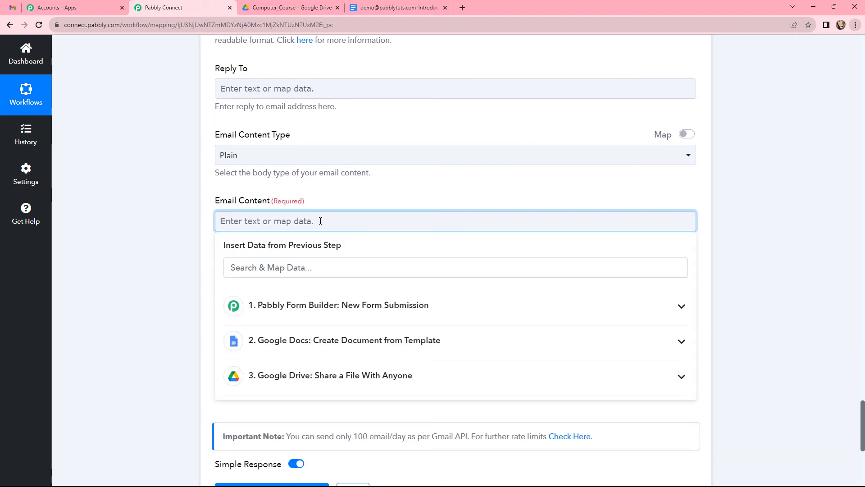
key(ctrl+v)
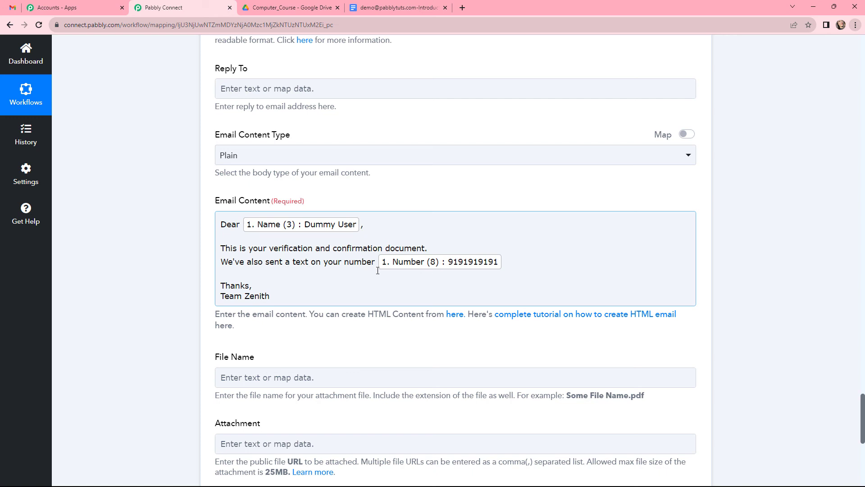
Step: Map the Gmail attachment's file name to the Res2 Name value from the Google Drive sharing step
scroll(315, 287, down, 4)
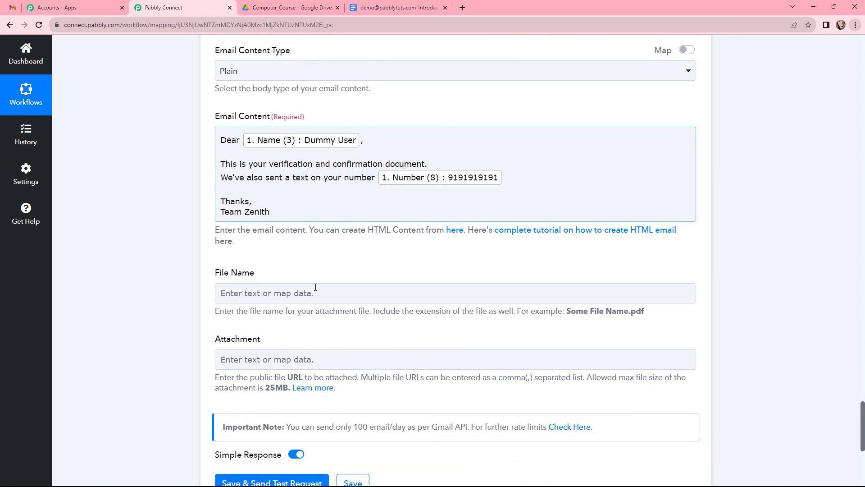
click(369, 197)
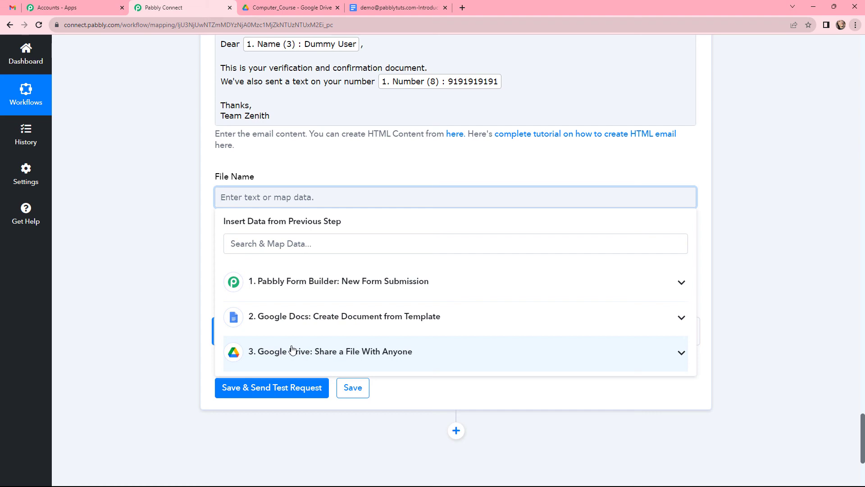
click(292, 349)
scroll(332, 399, down, 1)
scroll(334, 401, down, 2)
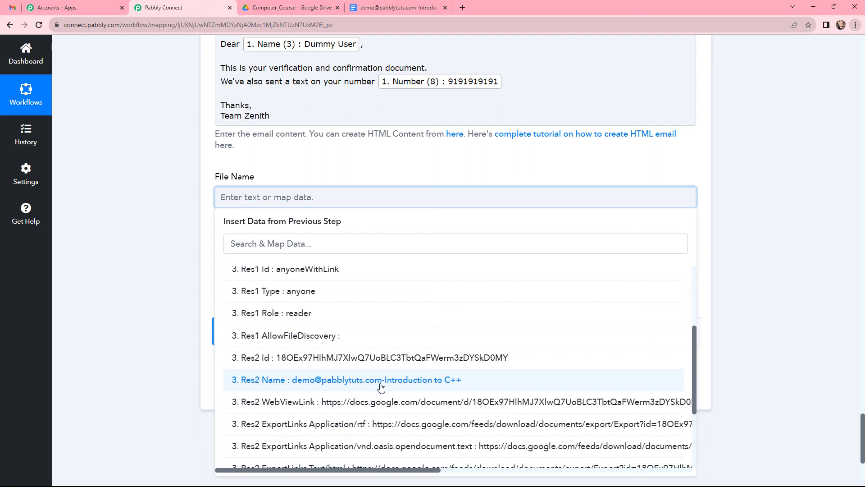
click(439, 383)
click(387, 165)
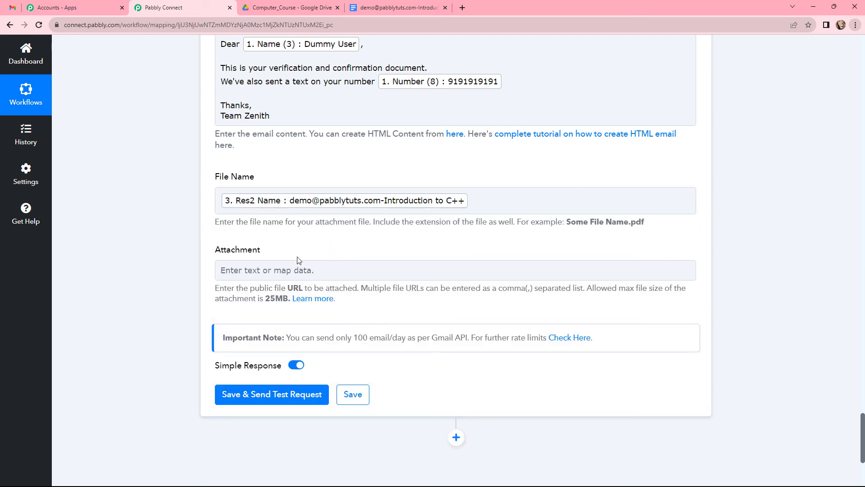
Step: Map the email attachment to the Res2 ExportLinks Application/pdf link from the Google Drive sharing step
click(329, 270)
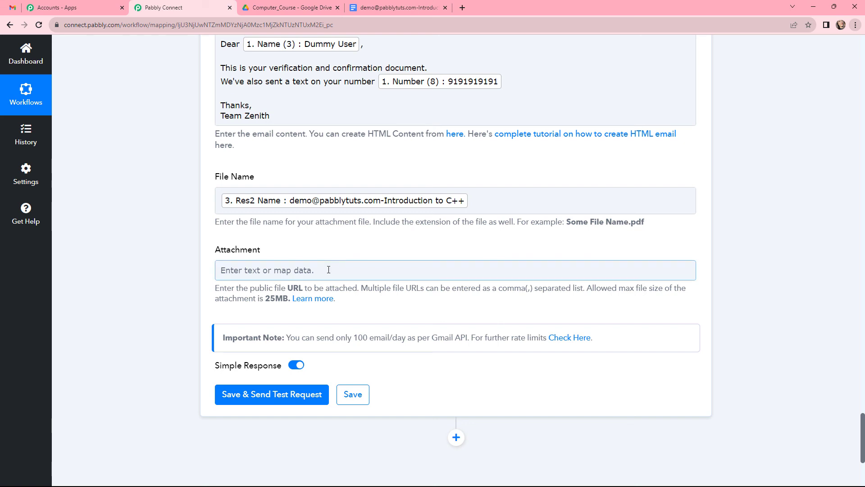
click(329, 270)
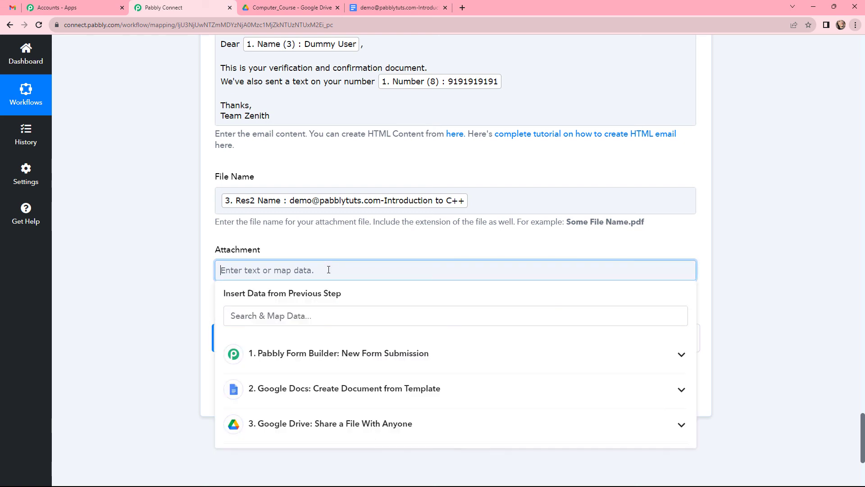
click(318, 422)
scroll(373, 417, down, 3)
scroll(373, 417, down, 3)
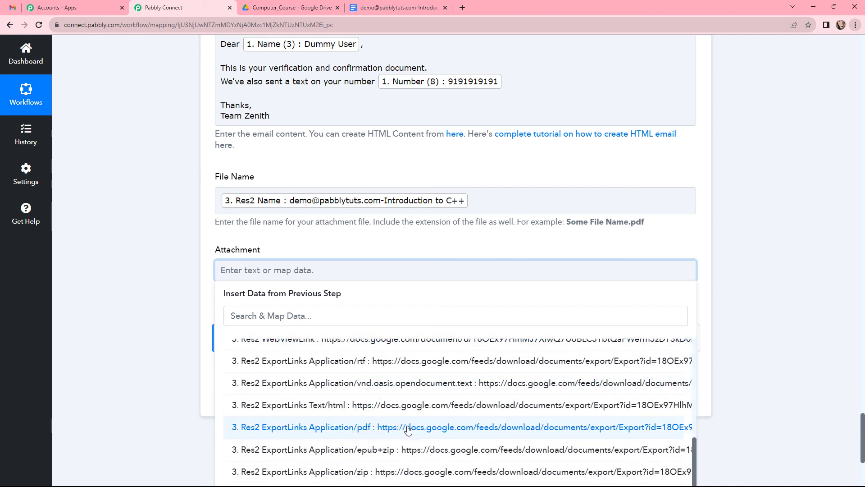
click(387, 428)
click(371, 249)
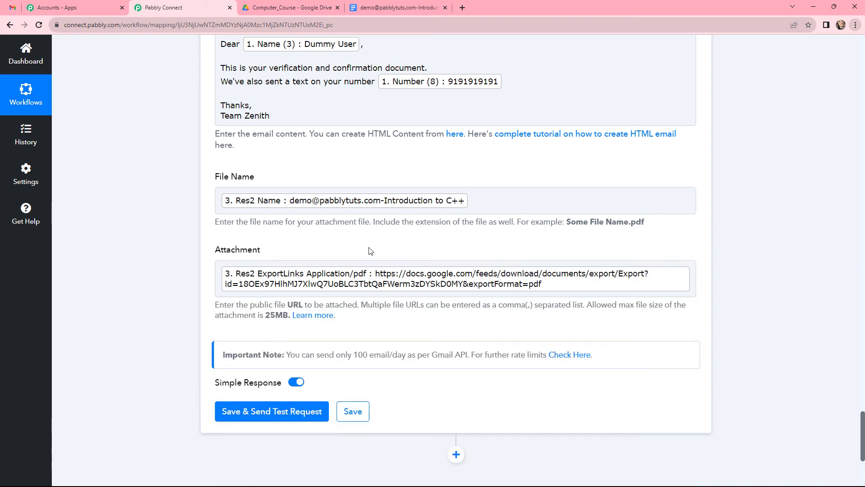
Step: Save the Gmail action and send a test request, then review its response
scroll(404, 216, down, 2)
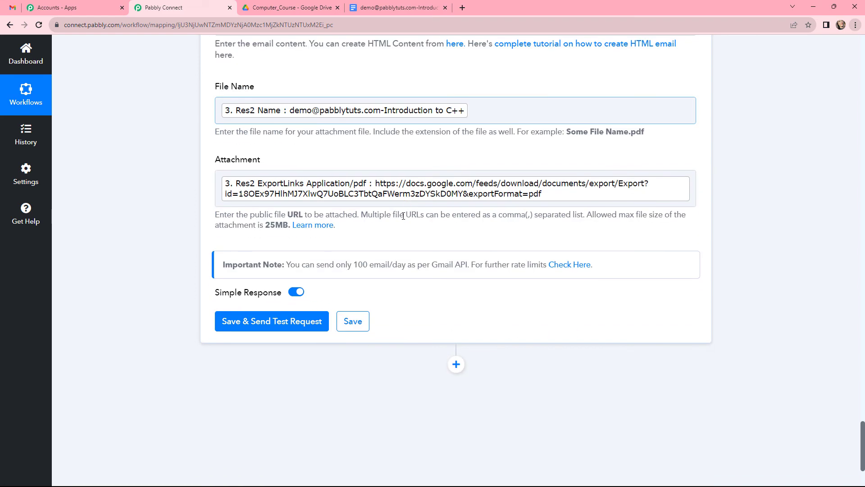
click(273, 323)
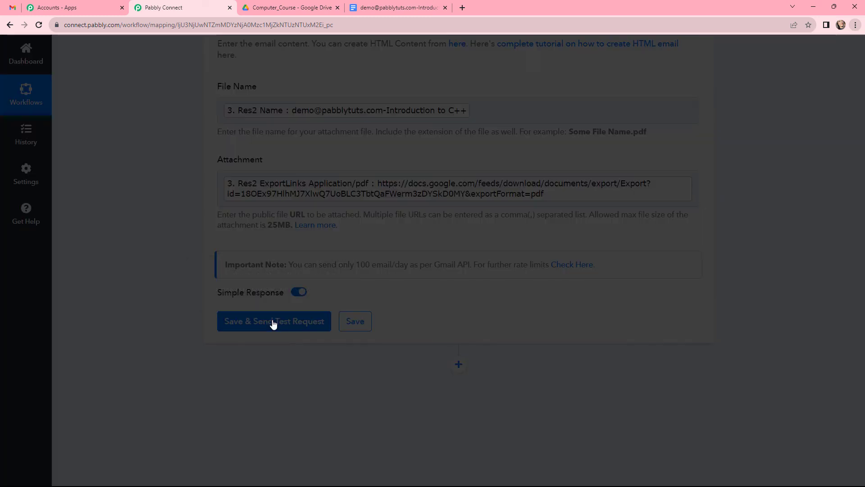
scroll(257, 179, down, 3)
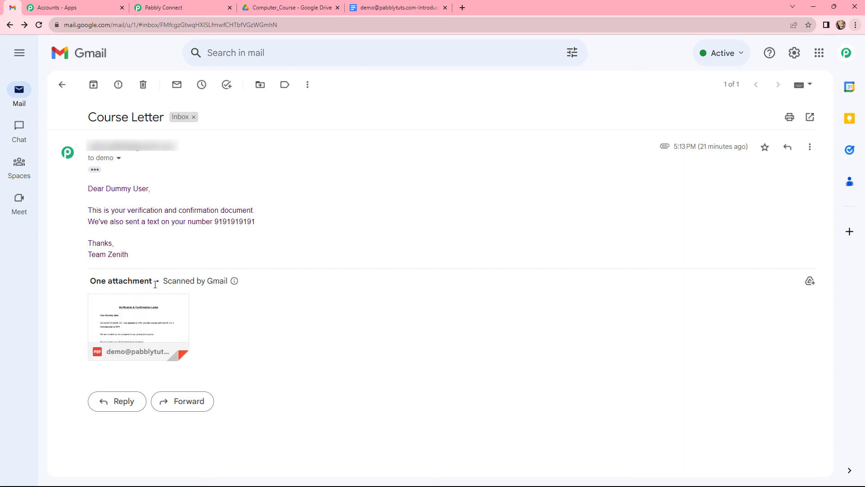
Step: Preview the PDF attached to the received Course Letter email in Gmail, then return to the Pabbly Connect workflow
click(137, 309)
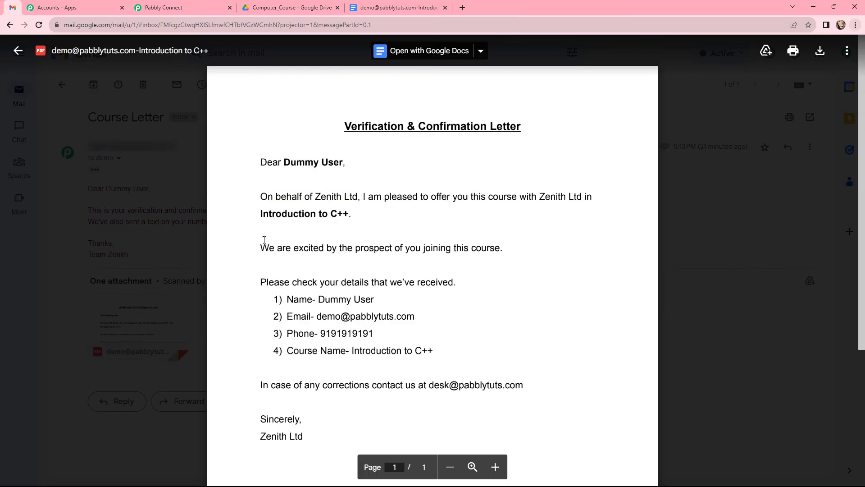
click(179, 8)
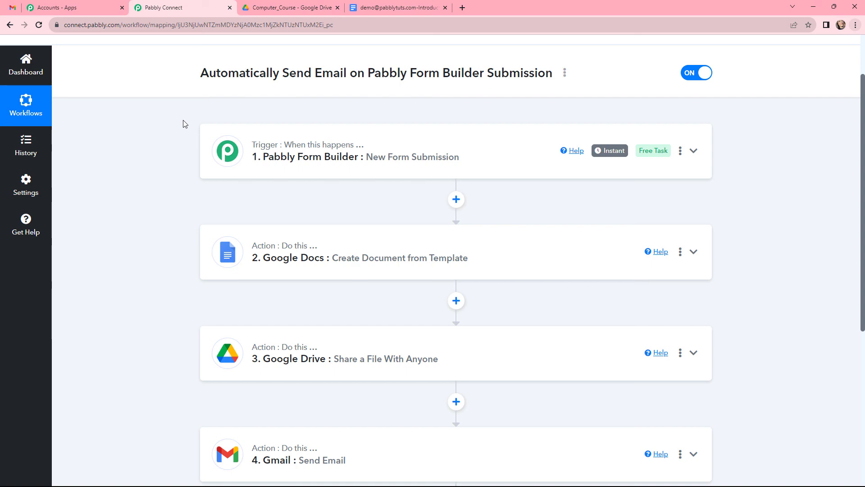